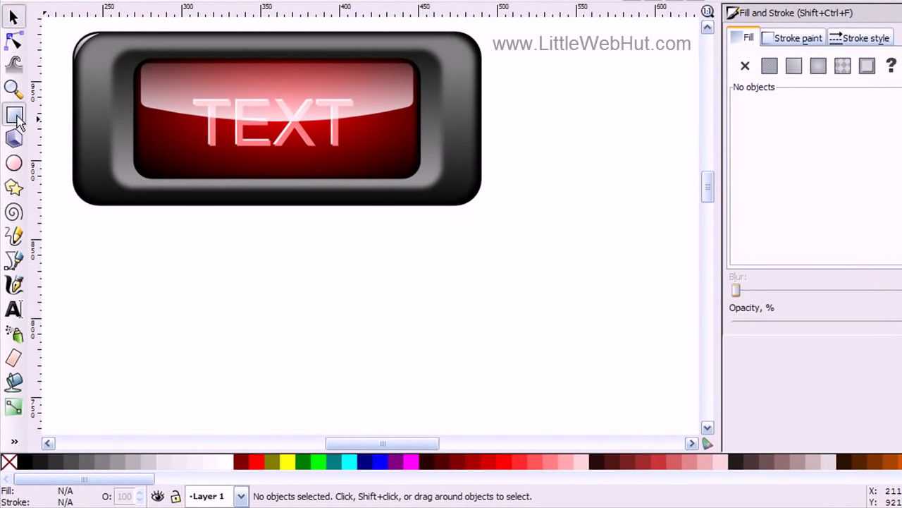
# Draw a wide black rectangle below the red sample button, about the same size, and round its corners
pyautogui.click(14, 114)
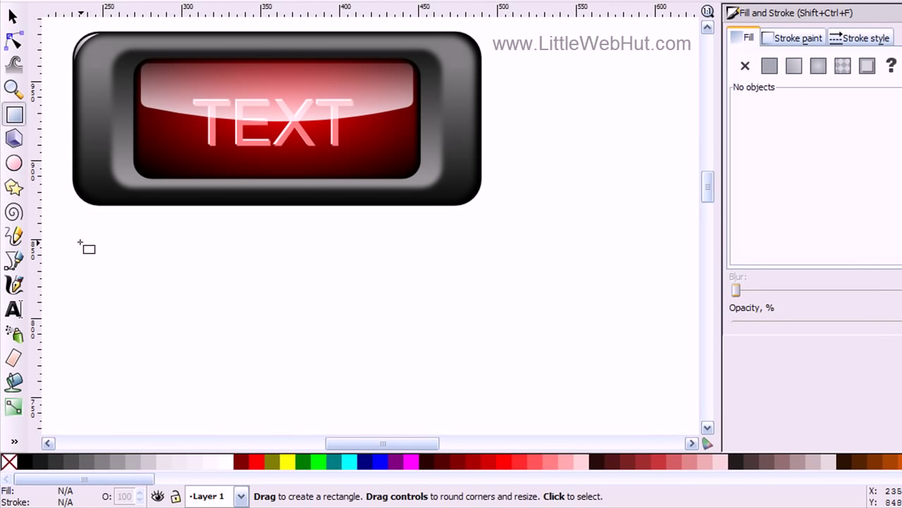
pyautogui.moveTo(74, 241); pyautogui.dragTo(478, 412)
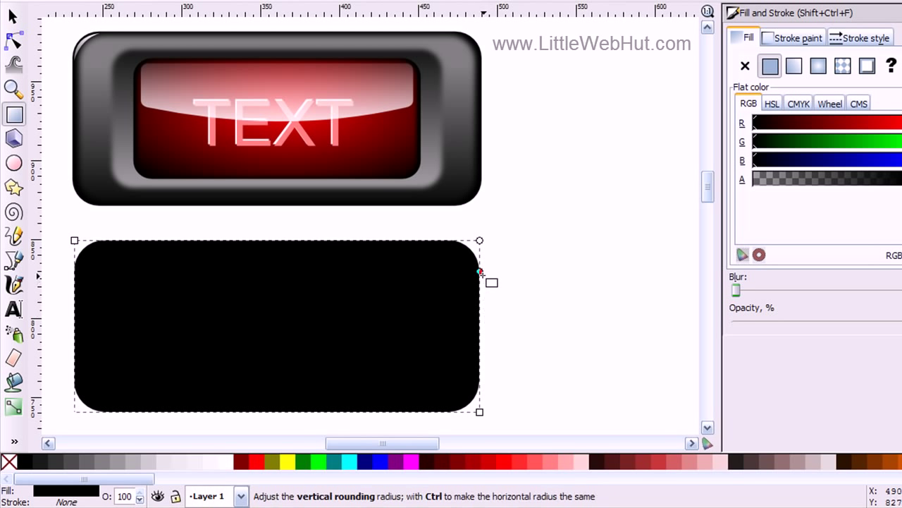
pyautogui.moveTo(480, 272)
pyautogui.mouseDown()
pyautogui.moveTo(480, 258)
pyautogui.moveTo(480, 273)
pyautogui.mouseUp()
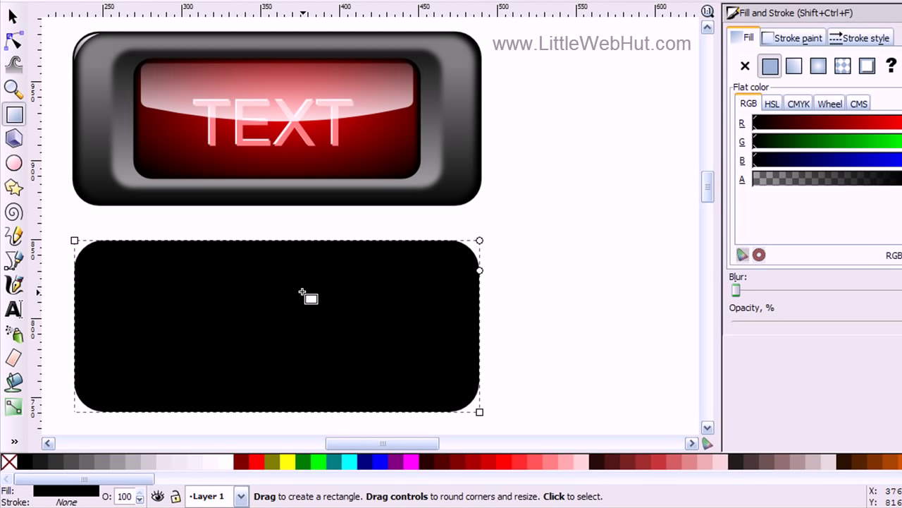
# Duplicate the black rectangle, fill the copy with olive, and scale it about its center to roughly 96%
pyautogui.press('ctrl')
pyautogui.click(274, 462)
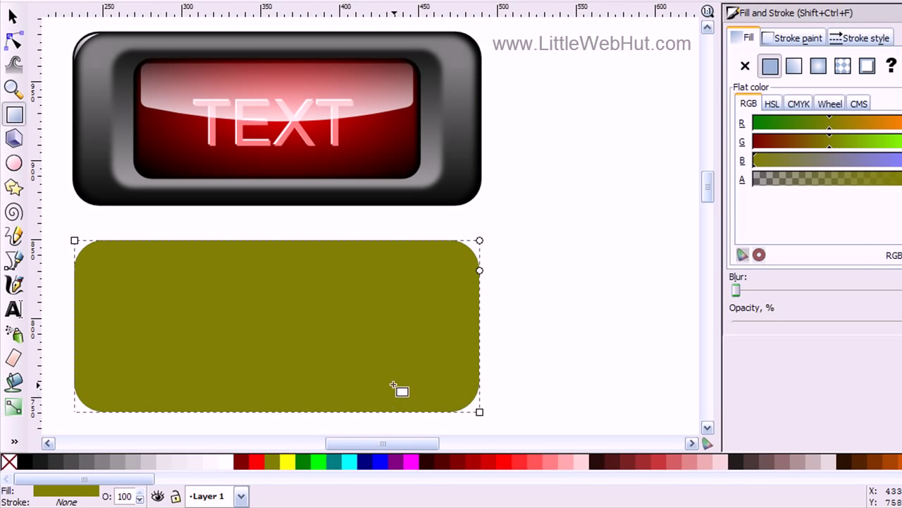
pyautogui.click(13, 15)
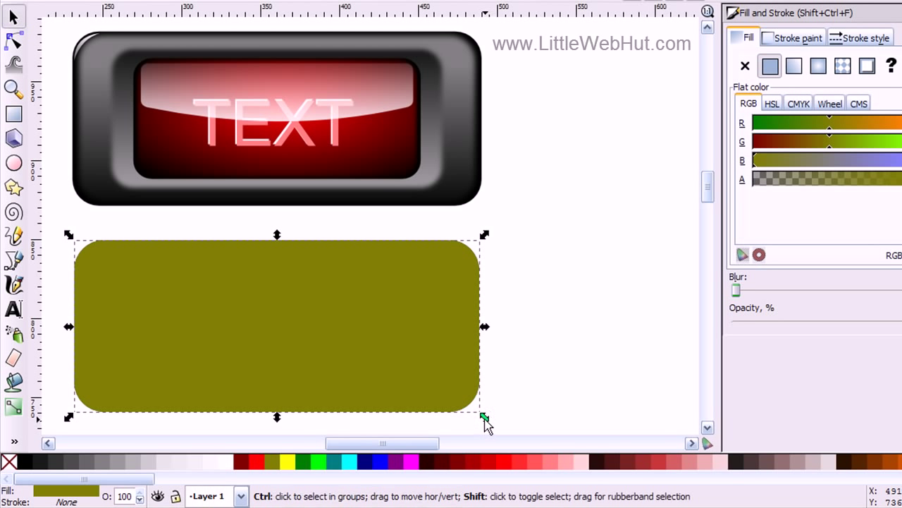
pyautogui.moveTo(485, 418); pyautogui.dragTo(482, 421)
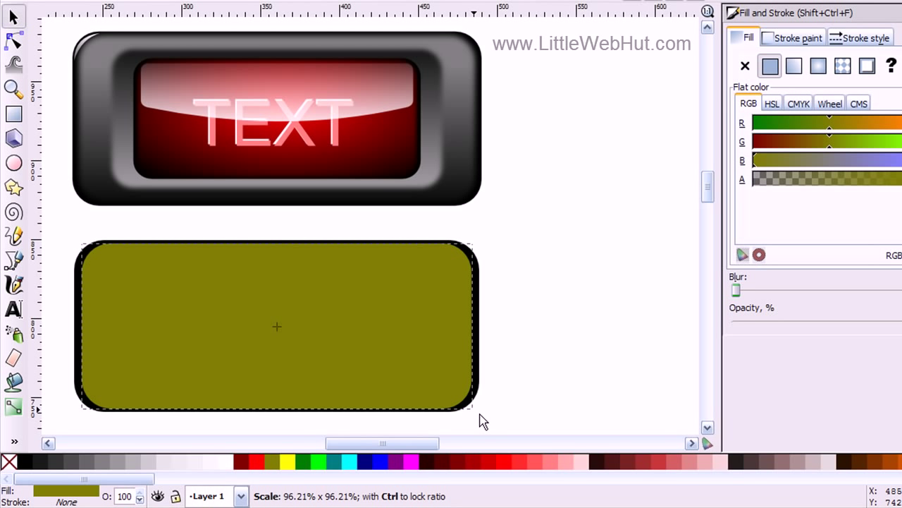
pyautogui.moveTo(481, 421); pyautogui.dragTo(482, 421)
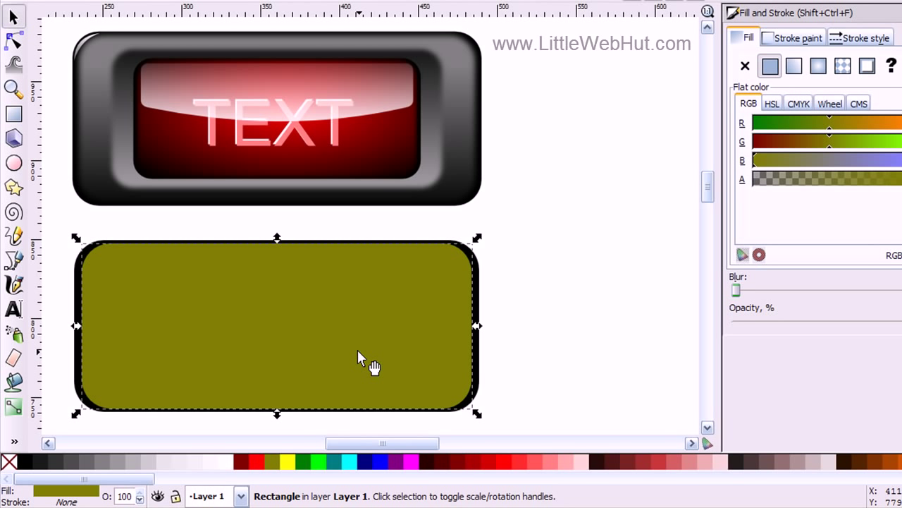
# Duplicate the olive rectangle, fill the copy with yellow, and shrink it about its center to about 211 by 89 px
pyautogui.press('ctrl')
pyautogui.click(288, 462)
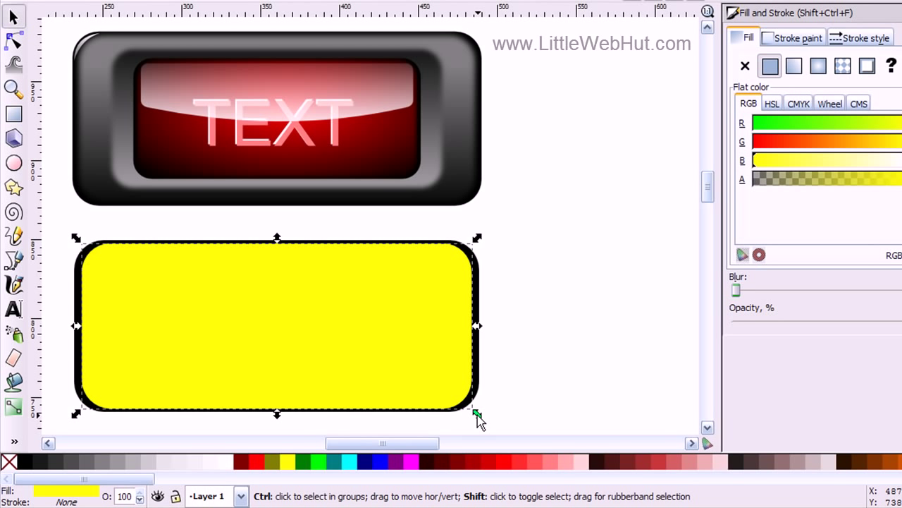
pyautogui.moveTo(477, 416); pyautogui.dragTo(456, 408)
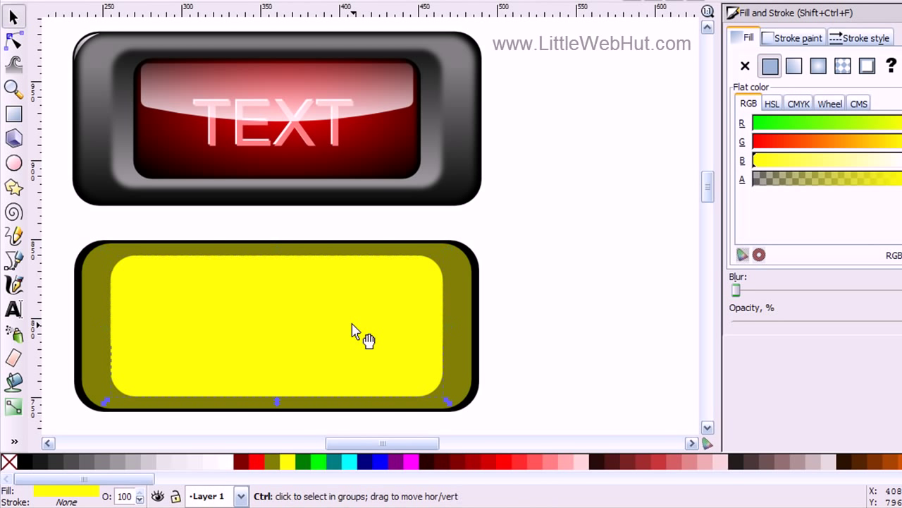
# Duplicate the yellow rectangle as a teal copy, shrink it about its center to leave a yellow border, and fill it black
pyautogui.click(337, 464)
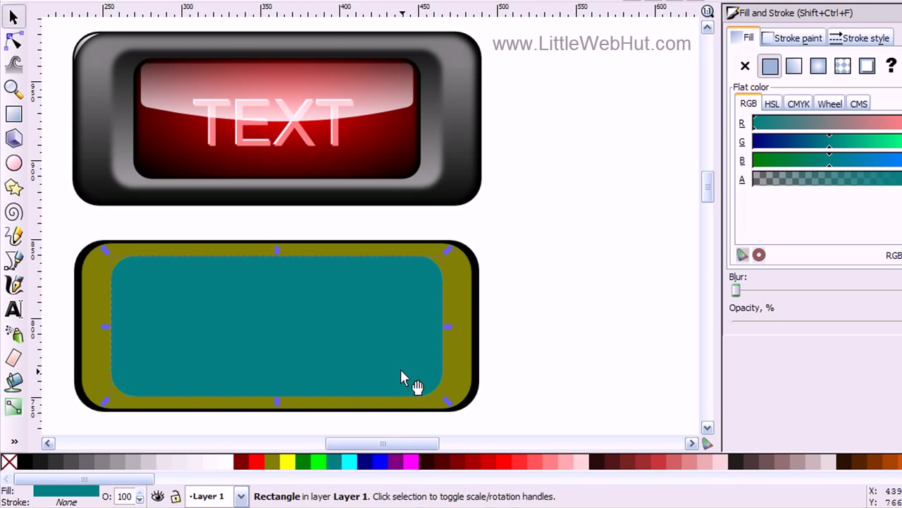
pyautogui.press('ctrl')
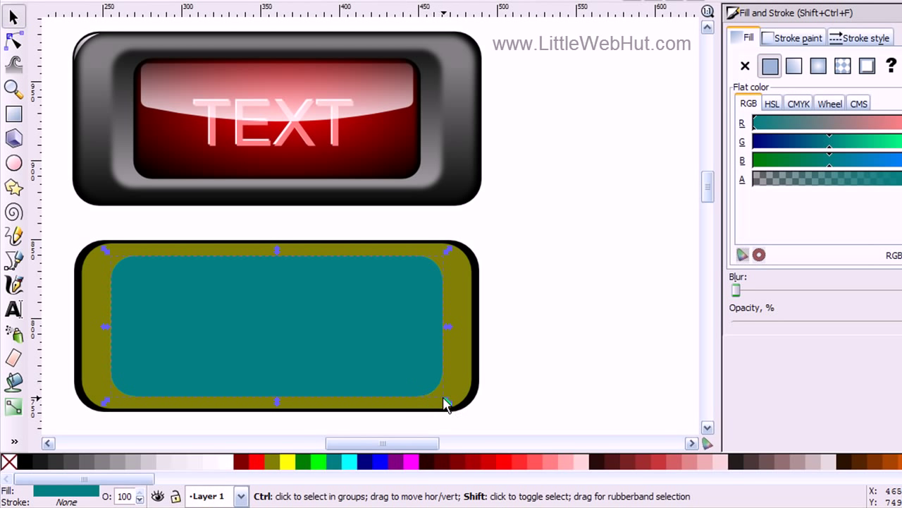
pyautogui.moveTo(446, 403); pyautogui.dragTo(424, 397)
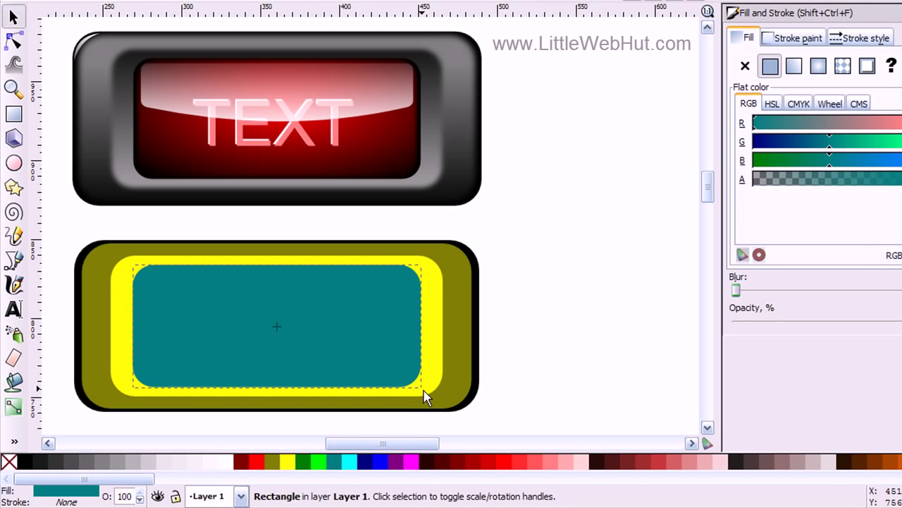
pyautogui.click(24, 464)
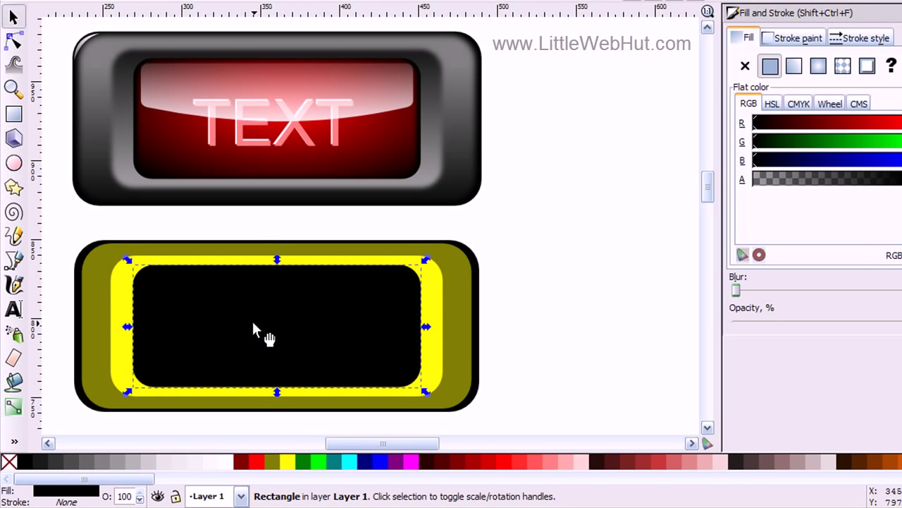
# Give the olive rectangle a vertical linear gradient from gray 808080 in its upper part to black just below its lower edge
pyautogui.click(93, 305)
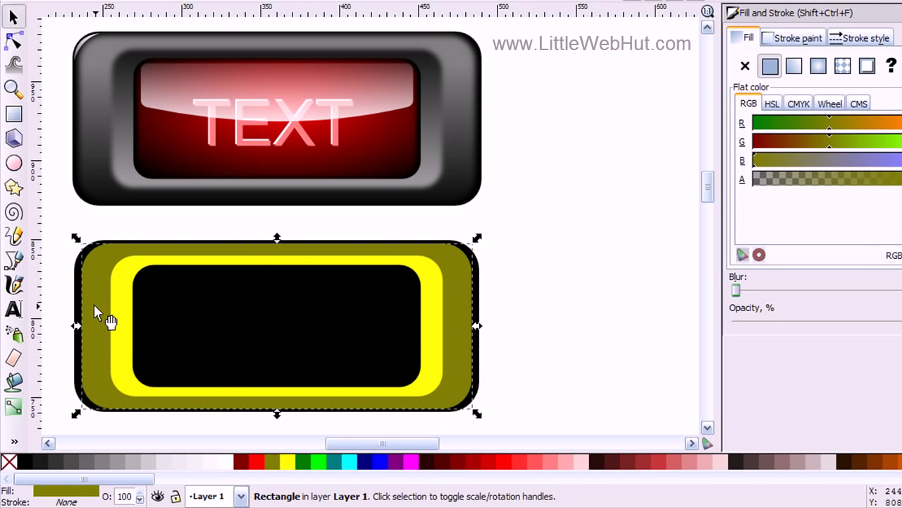
pyautogui.click(13, 407)
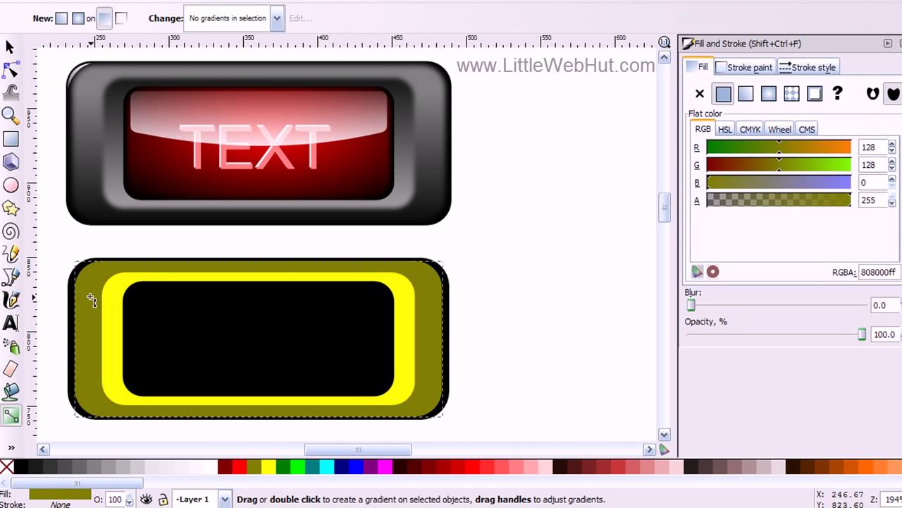
pyautogui.moveTo(90, 297); pyautogui.dragTo(90, 429)
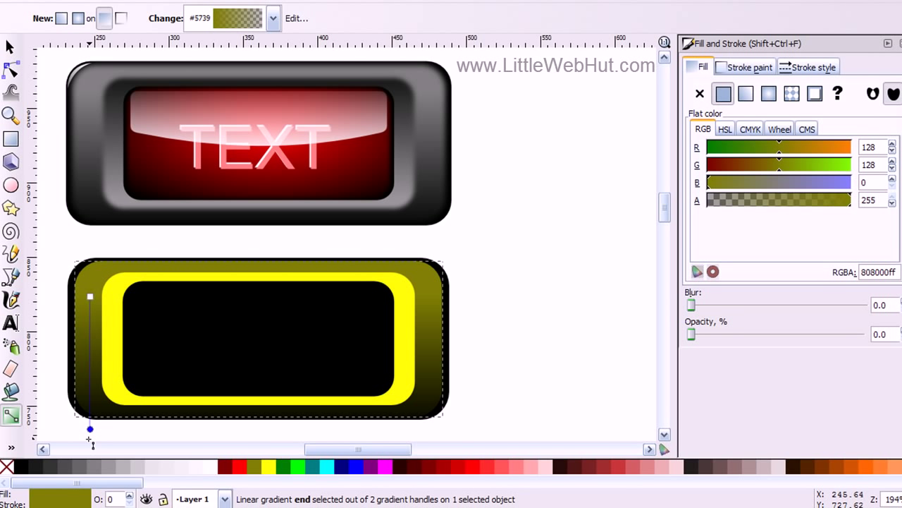
pyautogui.click(19, 467)
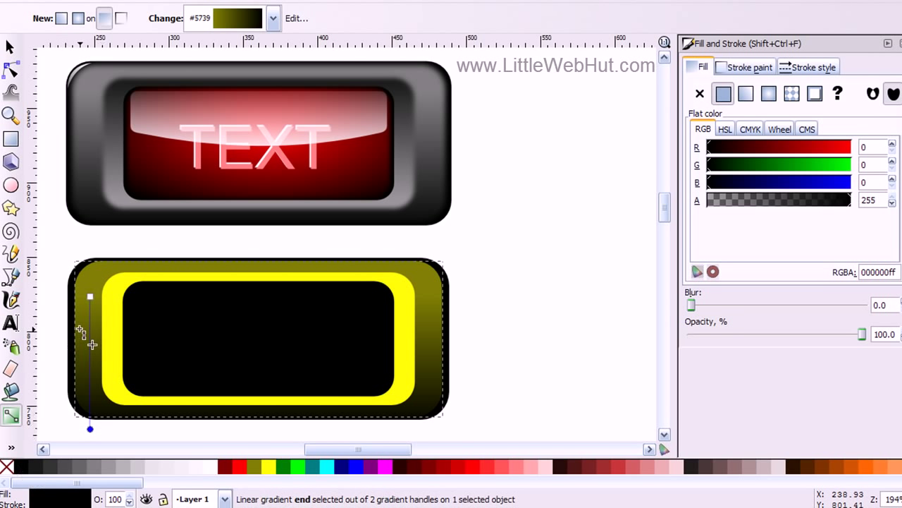
pyautogui.click(91, 298)
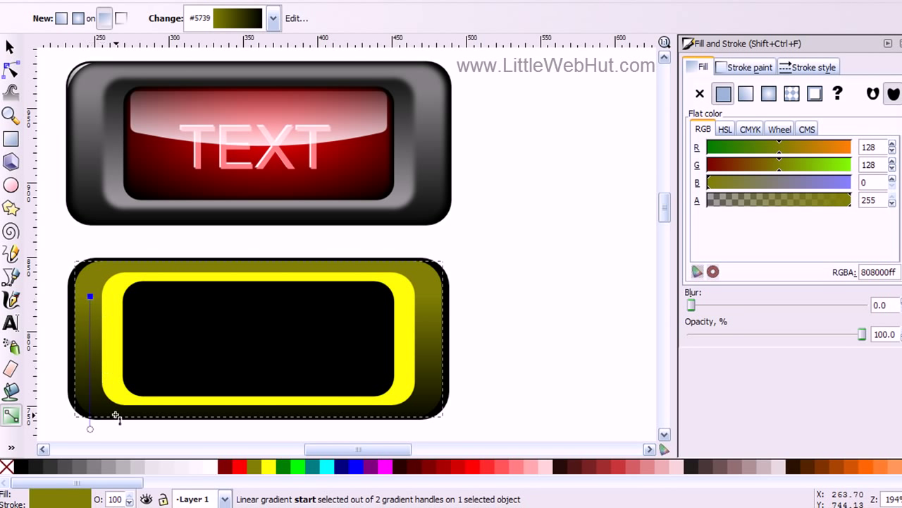
pyautogui.click(92, 464)
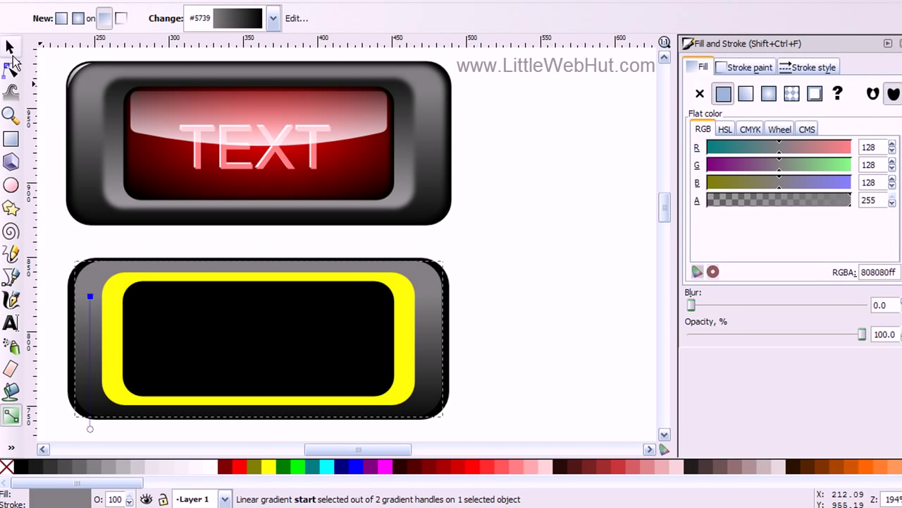
# Give the yellow rectangle a vertical linear gradient from gray 808080 near its lower edge to black just above its upper edge
pyautogui.press('s')
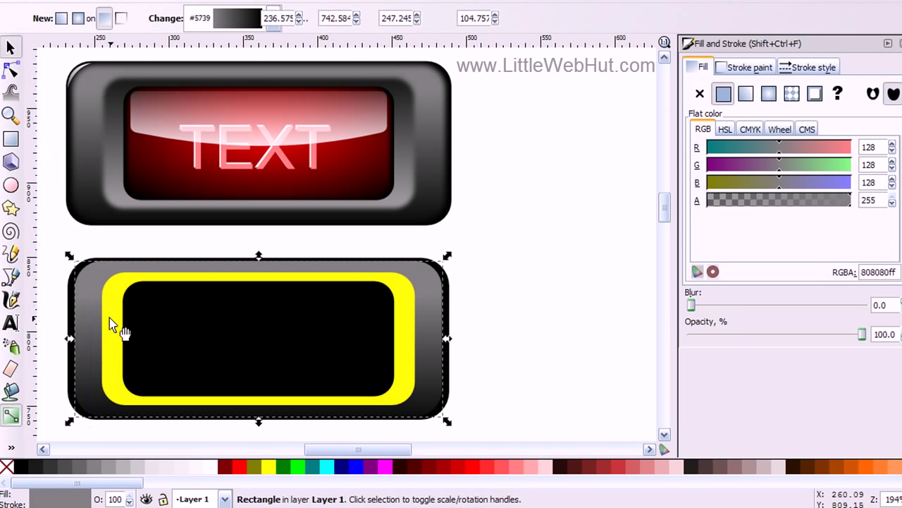
pyautogui.click(113, 322)
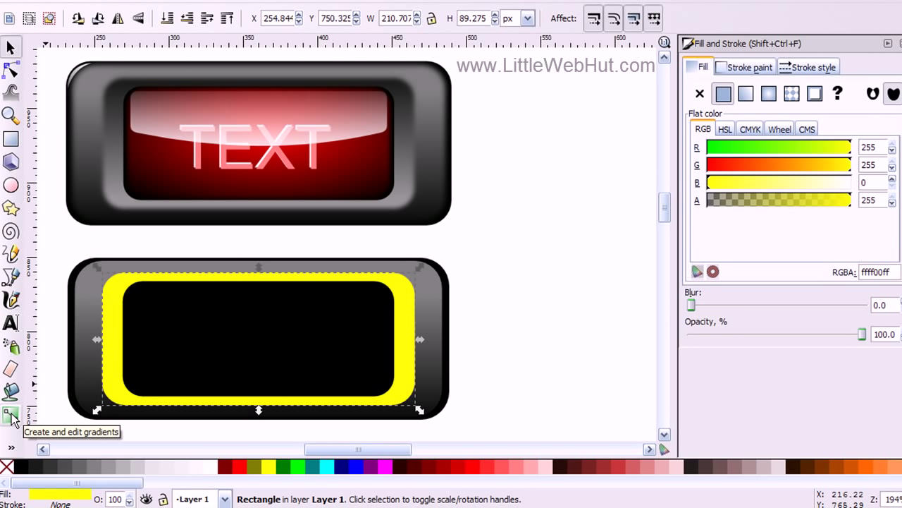
pyautogui.click(10, 417)
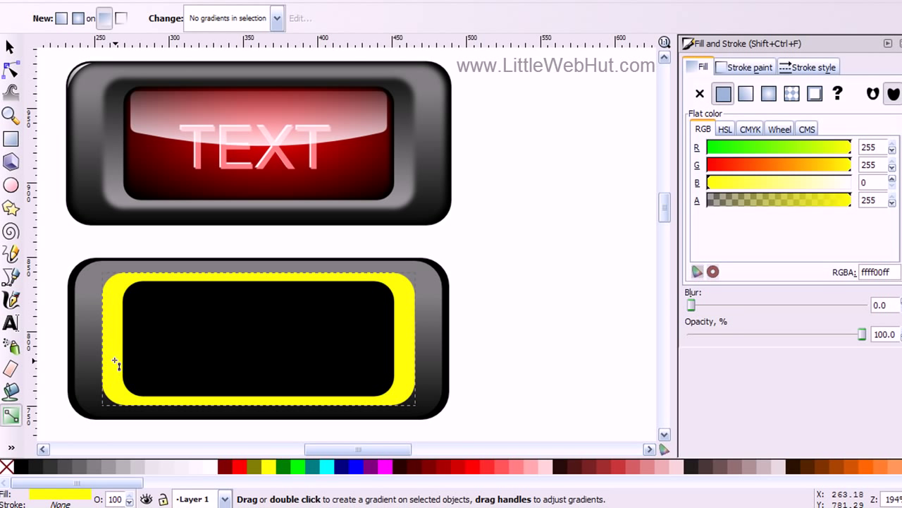
pyautogui.moveTo(112, 378); pyautogui.dragTo(113, 255)
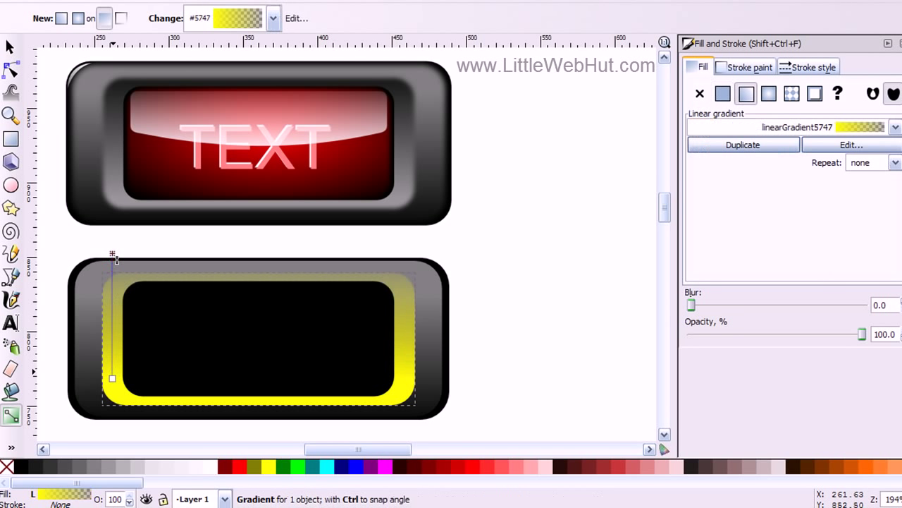
pyautogui.click(113, 254)
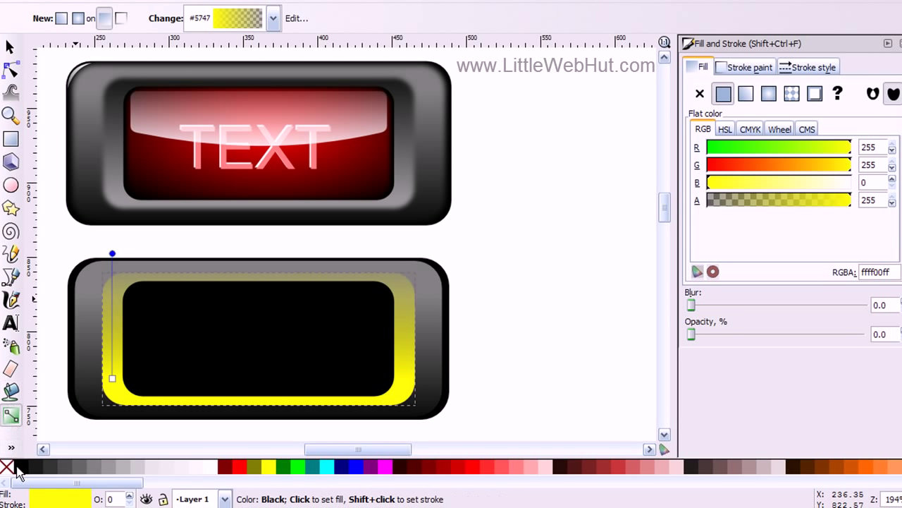
pyautogui.click(19, 470)
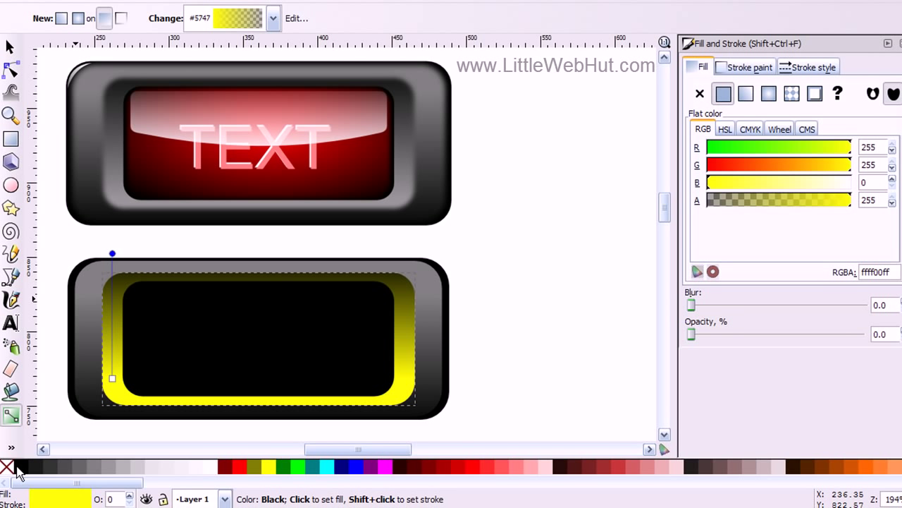
pyautogui.click(112, 379)
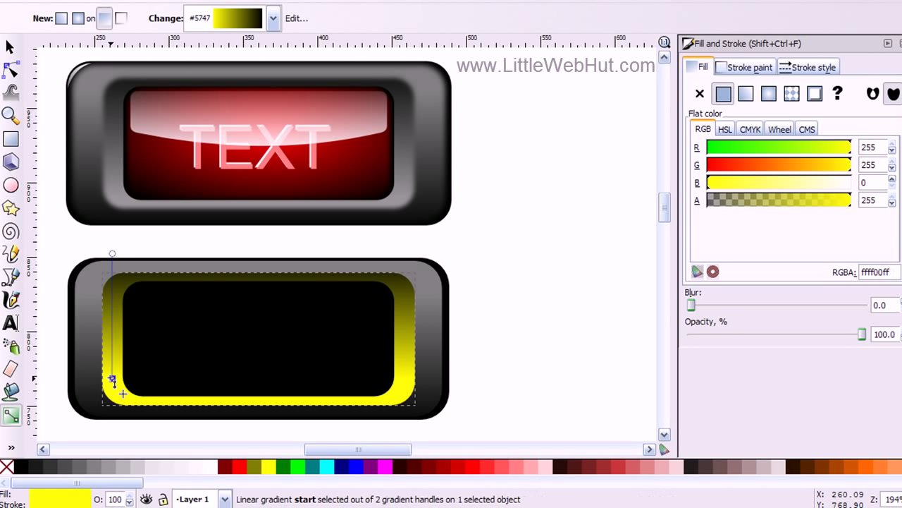
pyautogui.click(95, 466)
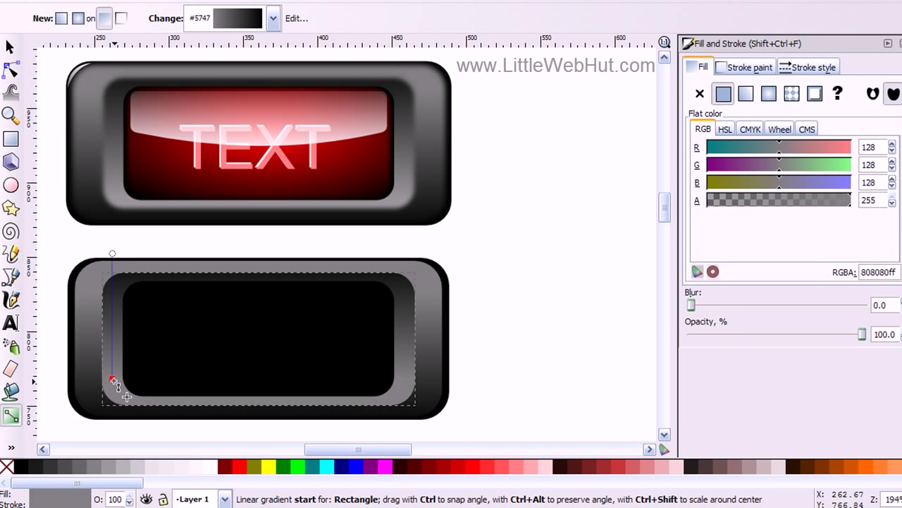
pyautogui.click(112, 381)
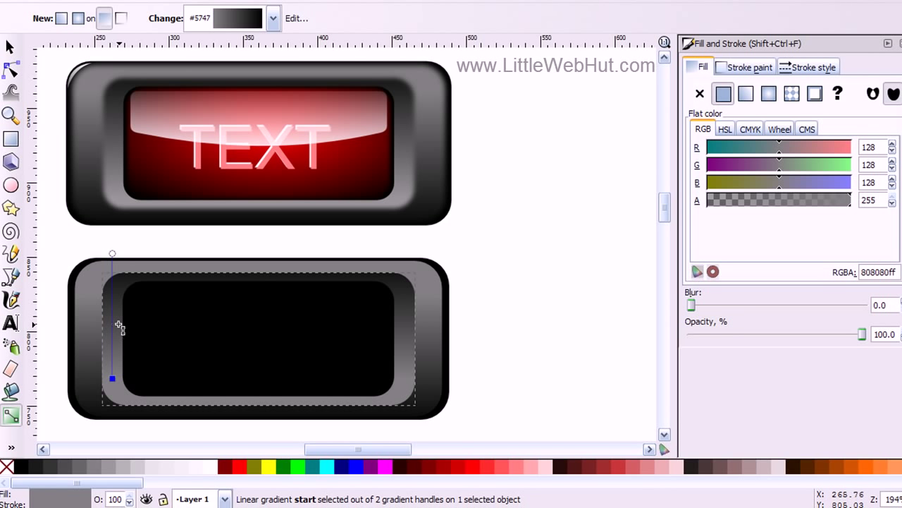
# Deselect the gradient handle and set the blur of the gradient rectangle around the black center to 2
pyautogui.press('Escape')
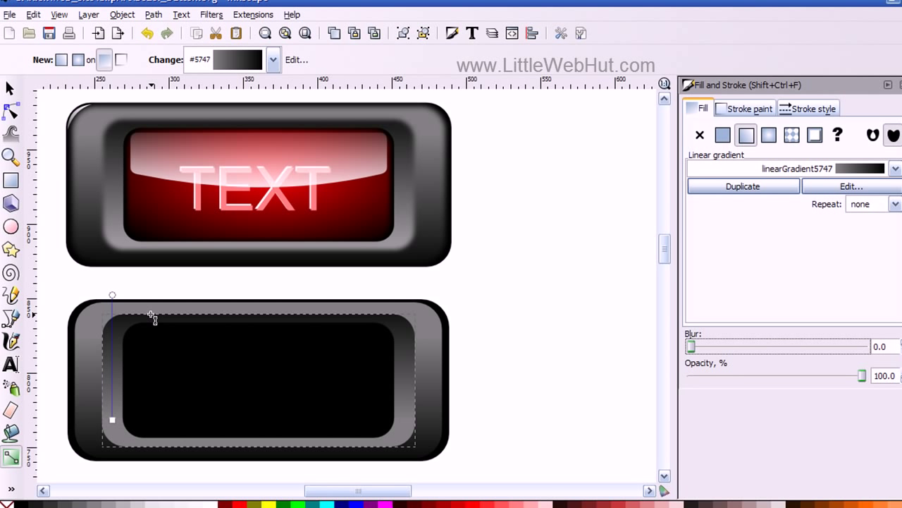
pyautogui.click(124, 15)
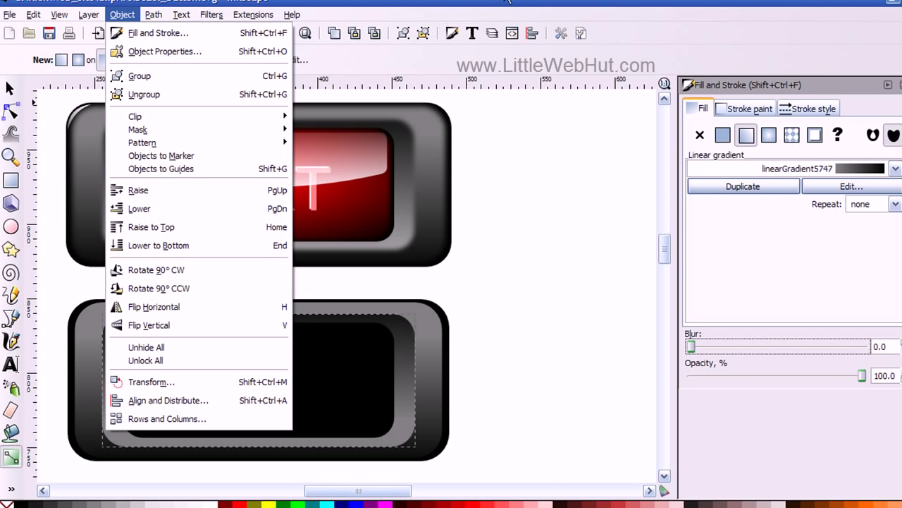
pyautogui.click(445, 25)
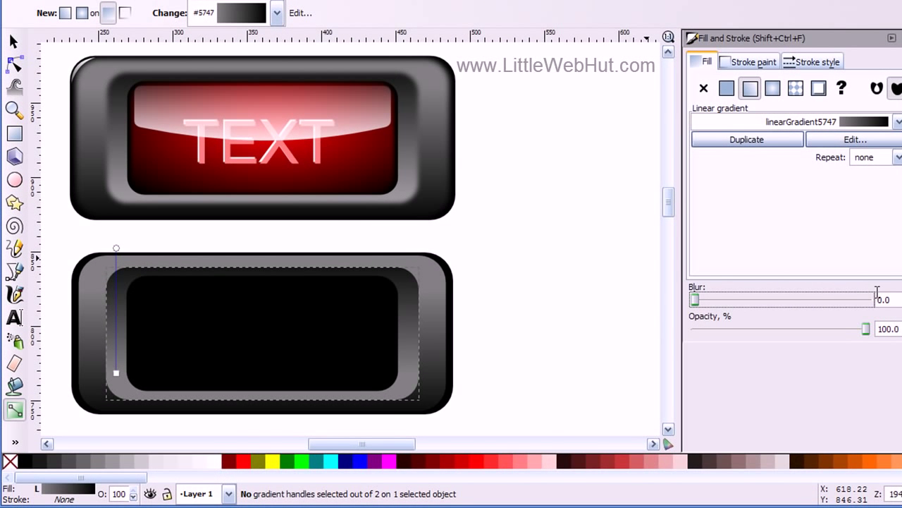
pyautogui.moveTo(893, 297); pyautogui.dragTo(869, 302)
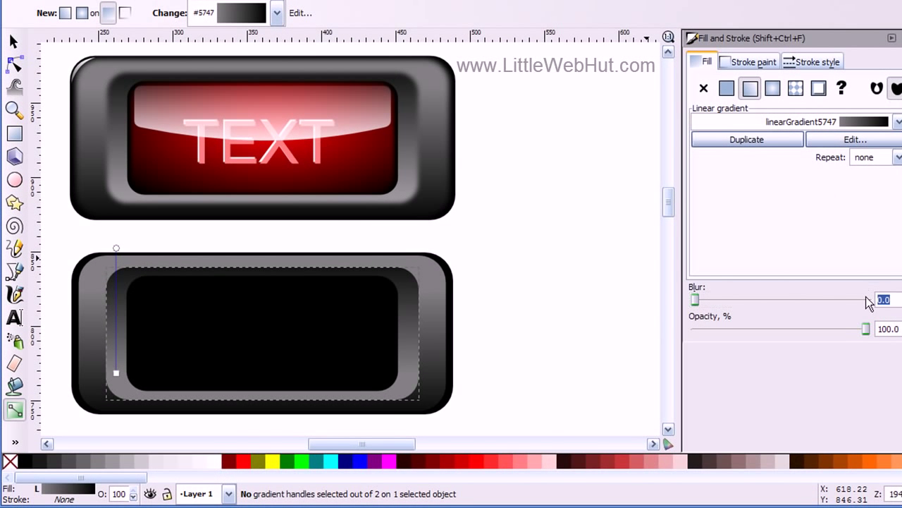
pyautogui.write('2')
pyautogui.press('Return')
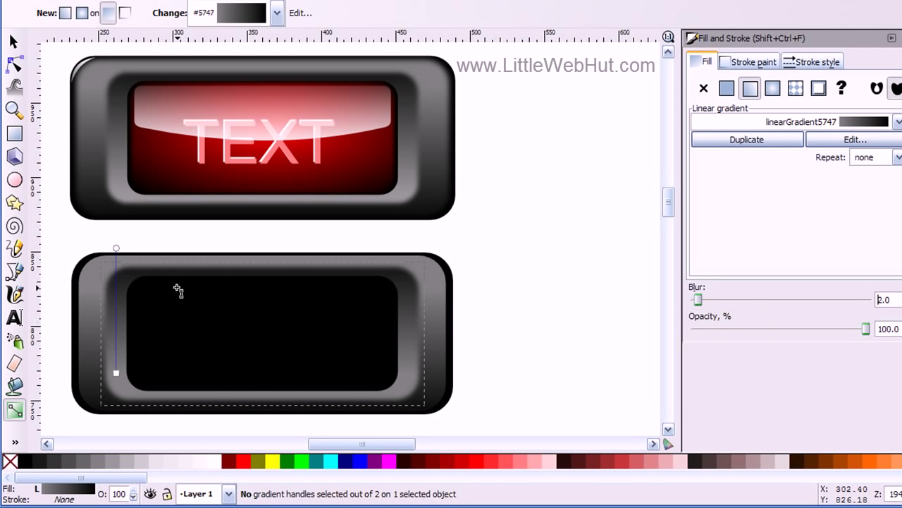
# Set the blur of the outer gray-to-black gradient rectangle in the lower frame to 2
pyautogui.click(14, 42)
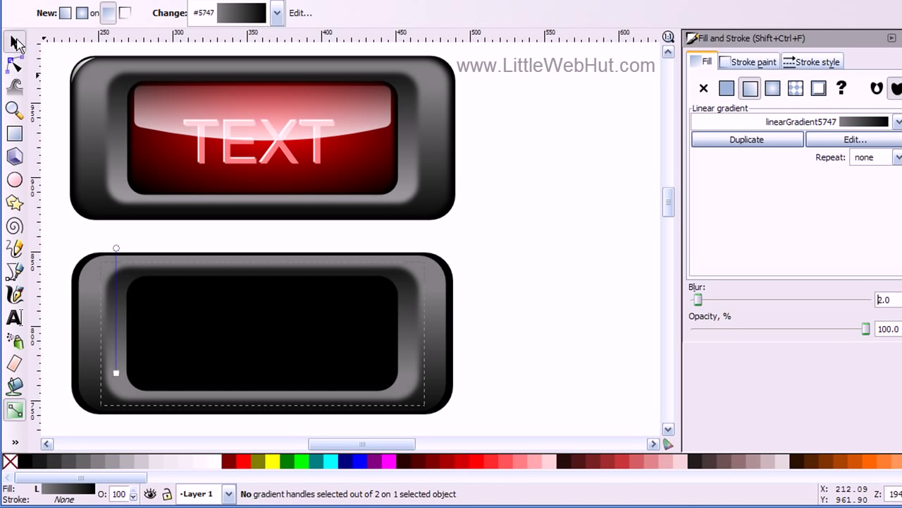
pyautogui.click(87, 291)
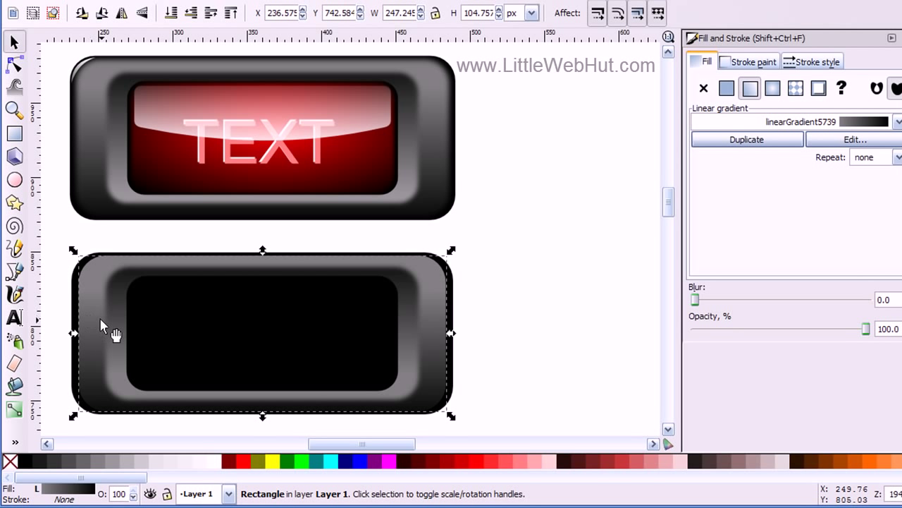
pyautogui.doubleClick(881, 299)
pyautogui.write('2')
pyautogui.press('Return')
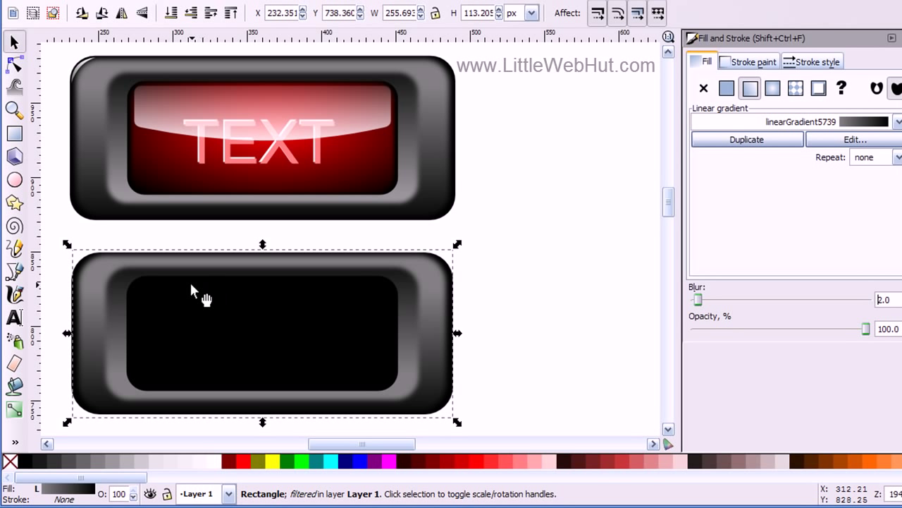
# Duplicate the black center rectangle, fill the copy red, and shrink it about its center to about 176.6 by 74.8 px
pyautogui.click(241, 323)
pyautogui.keyDown('alt'); pyautogui.click(203, 325); pyautogui.keyUp('alt')
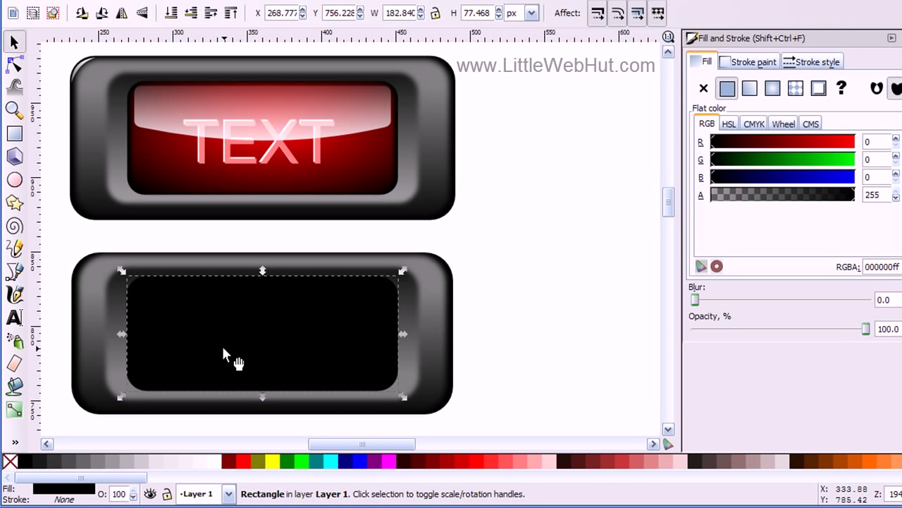
pyautogui.press('ctrl')
pyautogui.keyDown('ctrl'); pyautogui.click(221, 344); pyautogui.keyUp('ctrl')
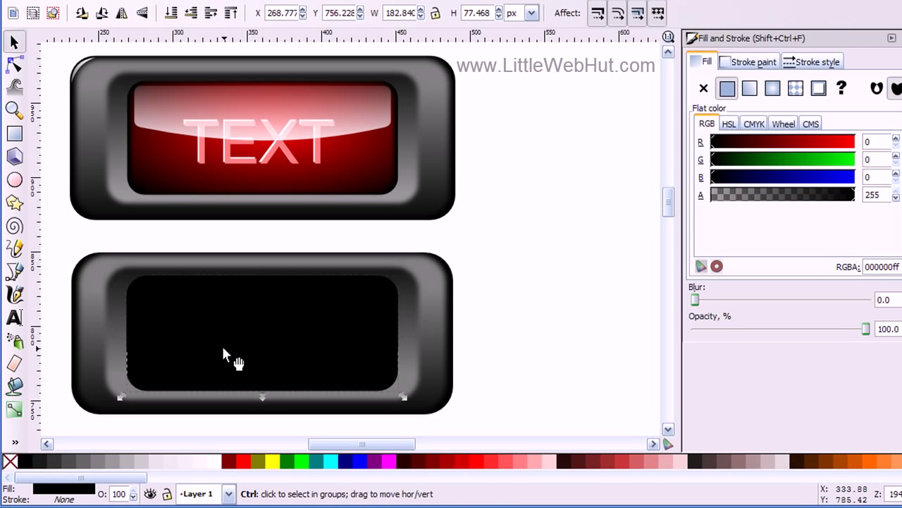
pyautogui.click(477, 463)
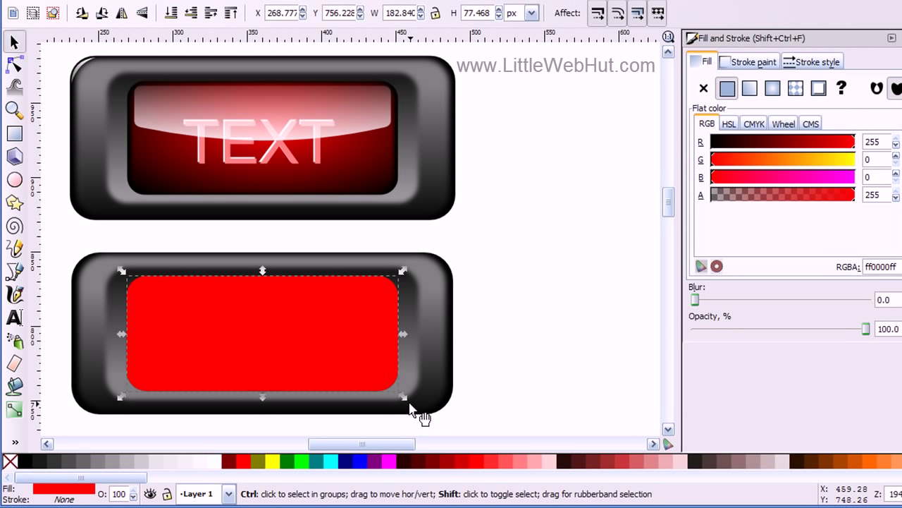
pyautogui.moveTo(405, 405); pyautogui.dragTo(403, 403)
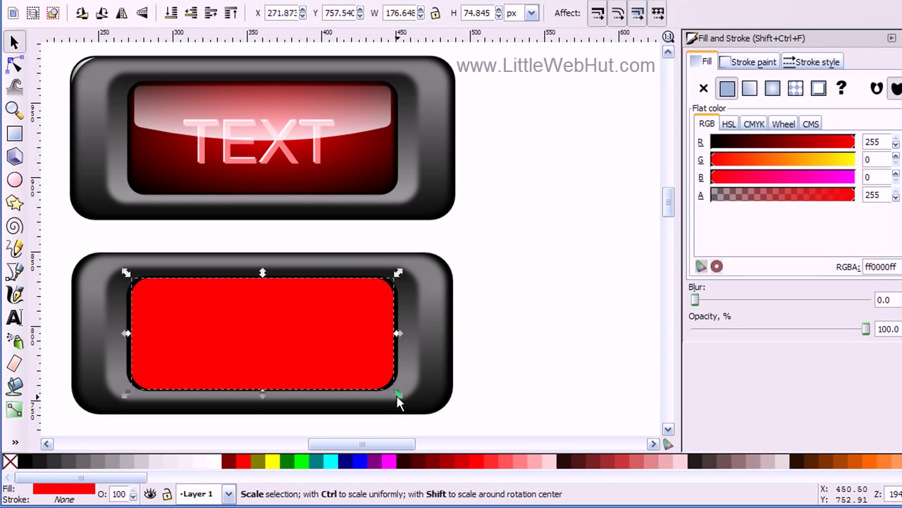
# Give the red rectangle a radial gradient from red at its center to black, with the horizontal radius reaching just beyond the outer frame
pyautogui.click(14, 411)
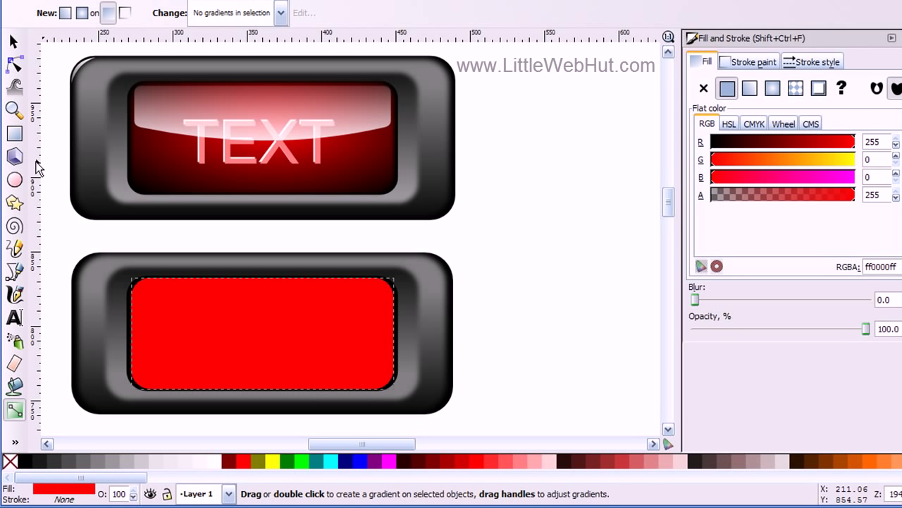
pyautogui.click(83, 17)
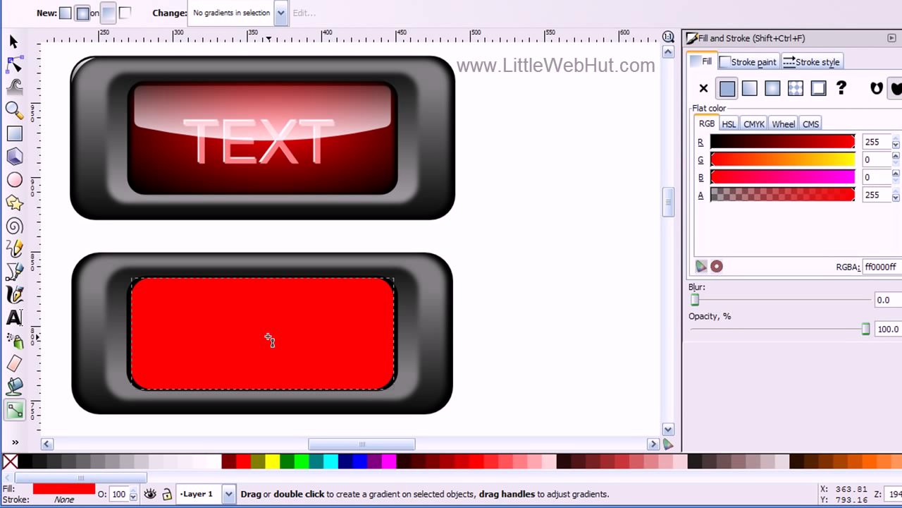
pyautogui.moveTo(268, 337); pyautogui.dragTo(482, 337)
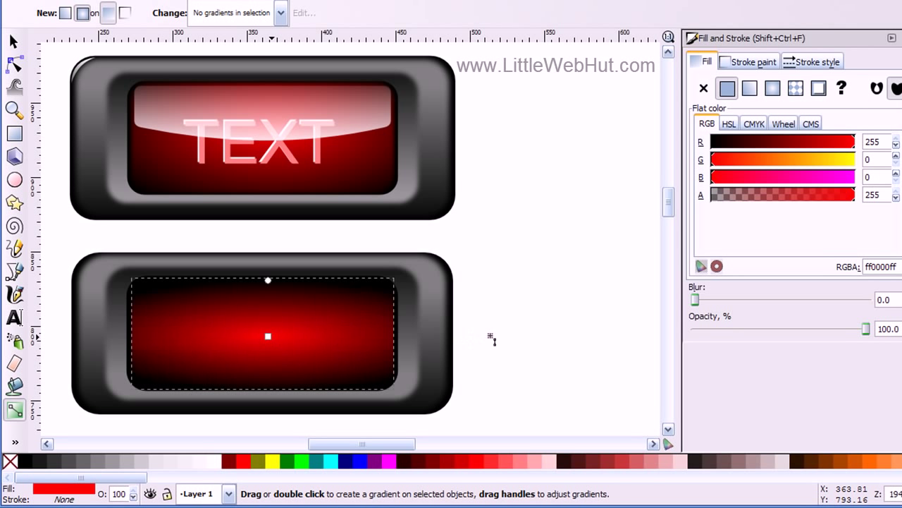
pyautogui.click(491, 336)
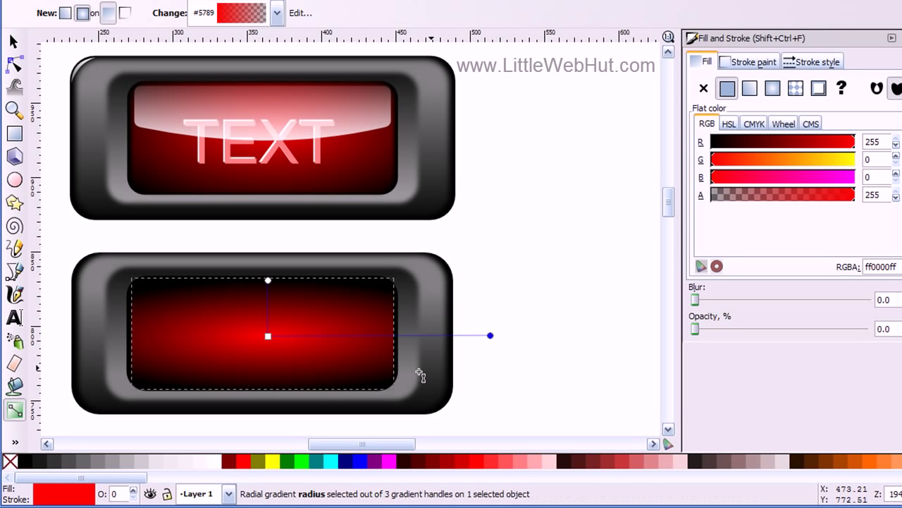
pyautogui.click(23, 461)
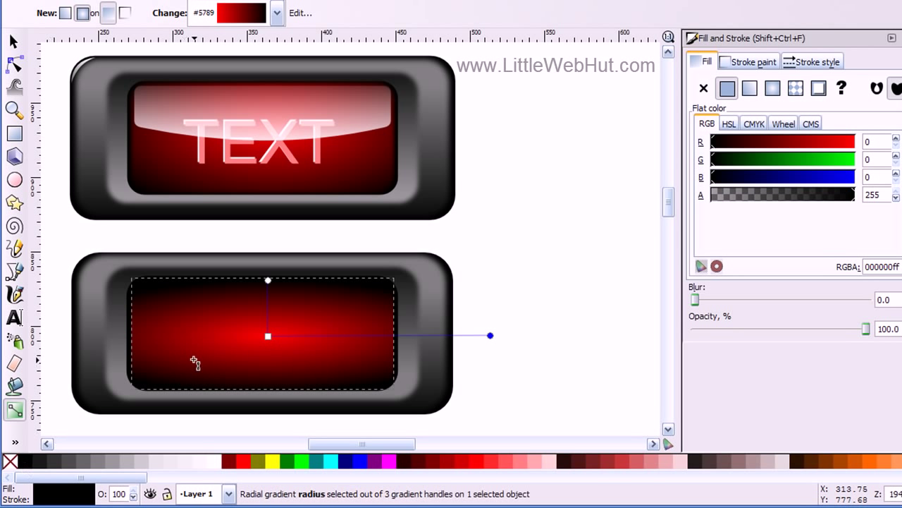
pyautogui.click(268, 339)
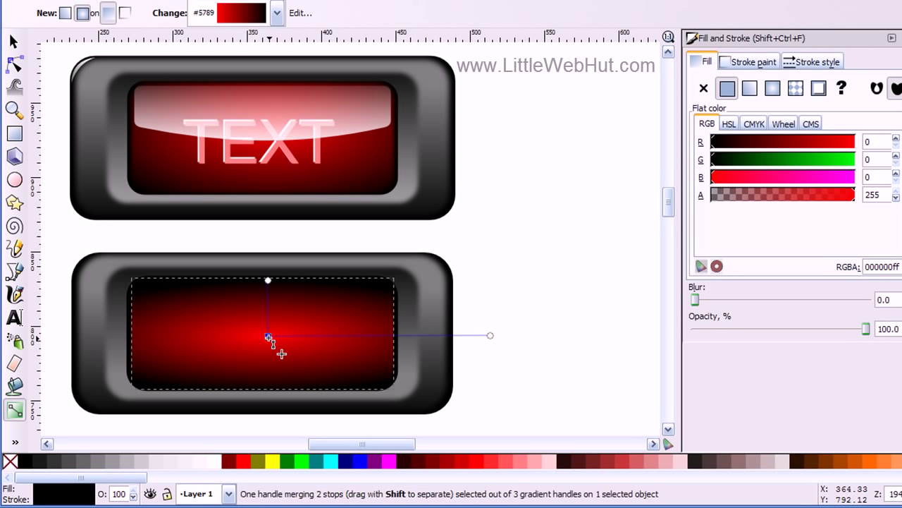
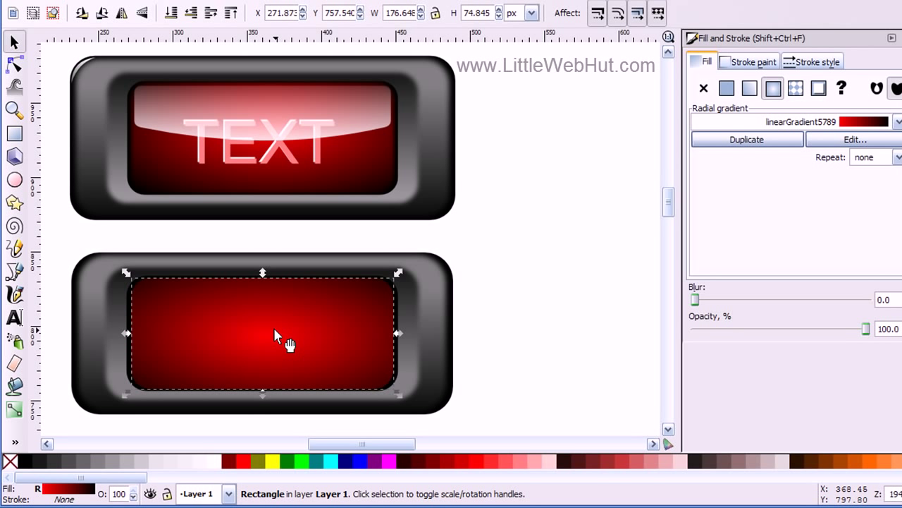
# Duplicate the red gradient rectangle, fill the copy white, and raise its lower edge to a height of about 31 px
pyautogui.press('ctrl')
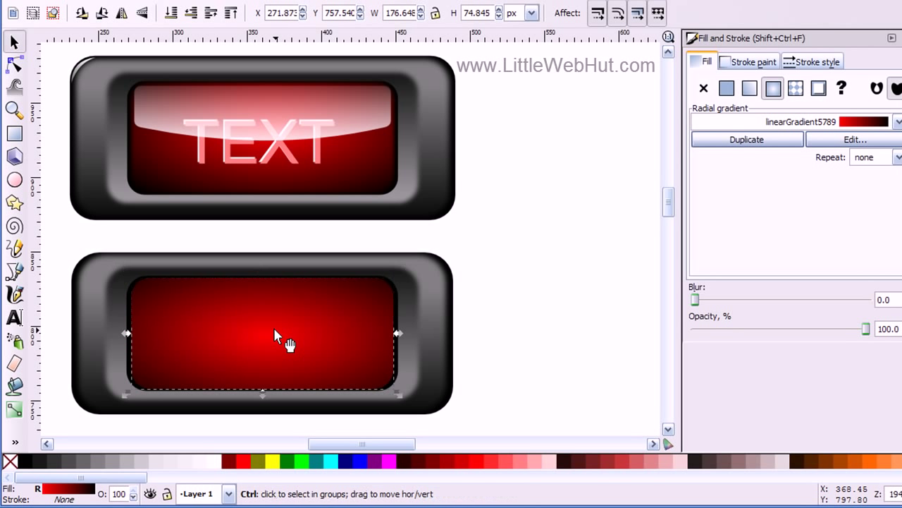
pyautogui.keyDown('ctrl'); pyautogui.click(272, 332); pyautogui.keyUp('ctrl')
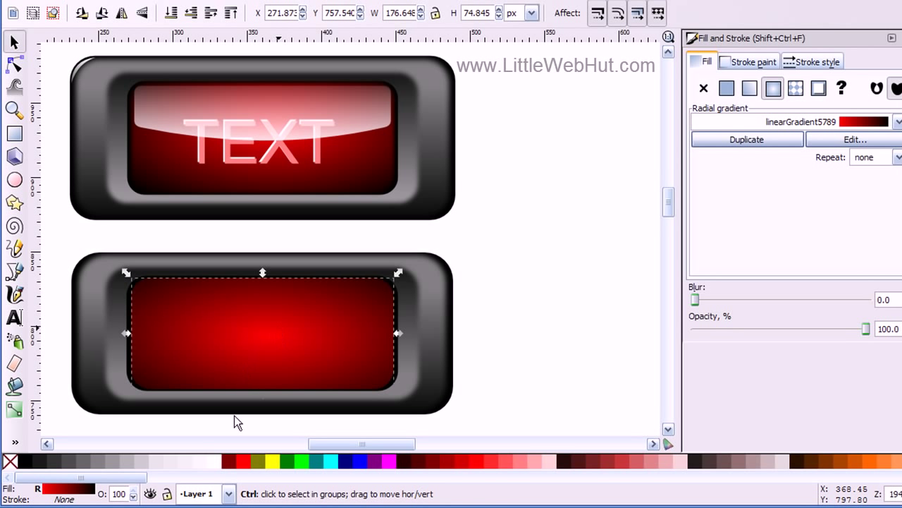
pyautogui.click(218, 465)
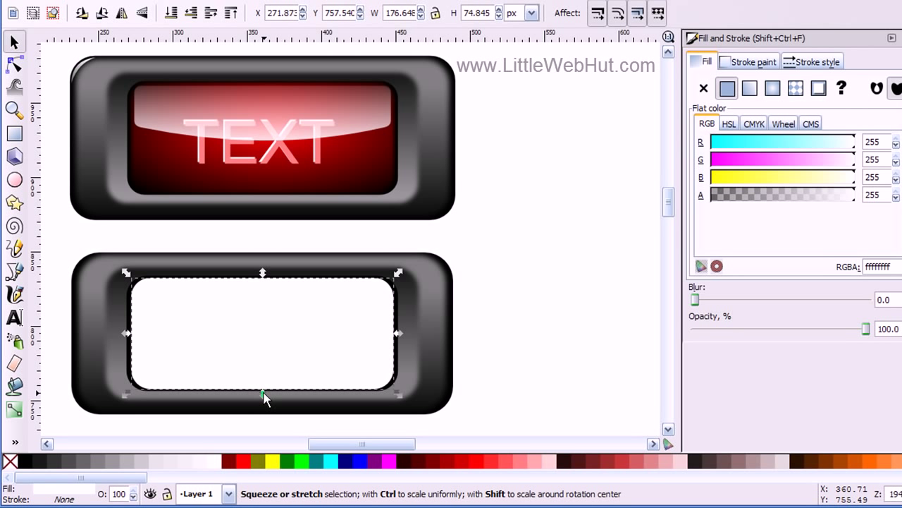
pyautogui.moveTo(263, 393); pyautogui.dragTo(264, 325)
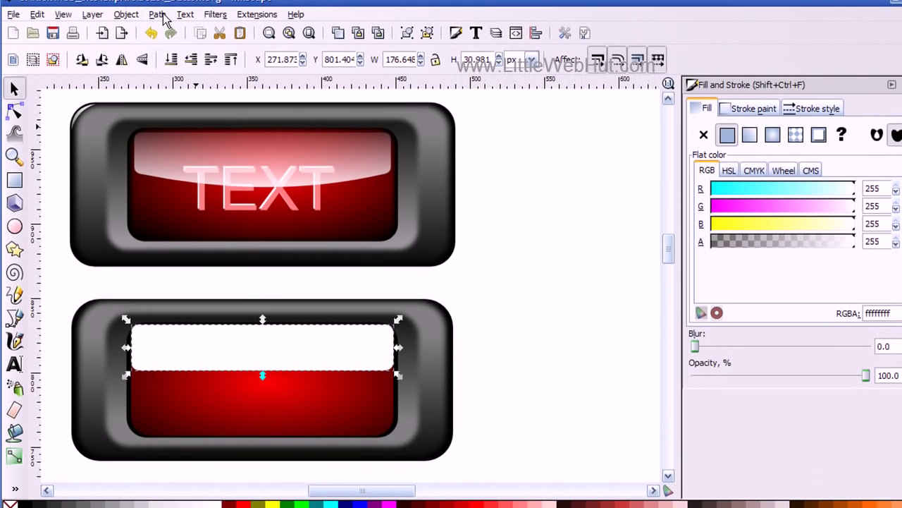
# Convert the white rectangle to a path and bend its lower edge into a shallow downward curve
pyautogui.click(161, 15)
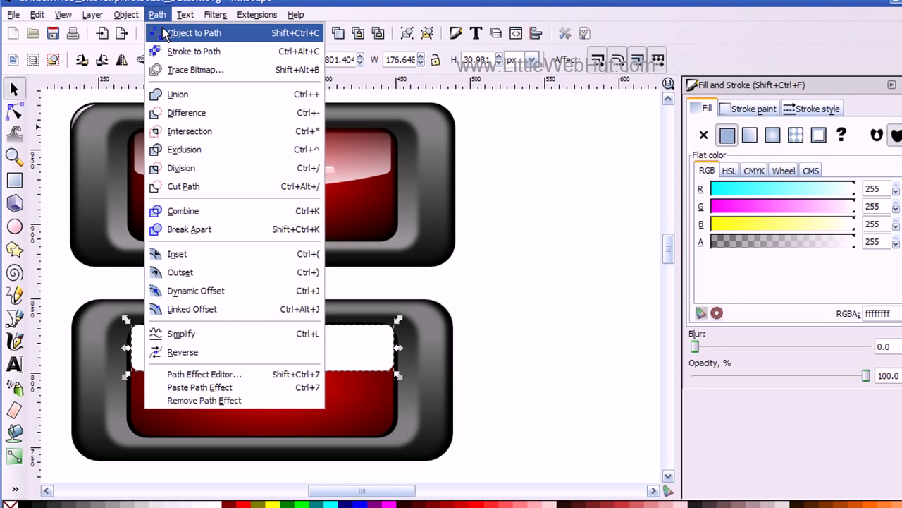
pyautogui.click(164, 33)
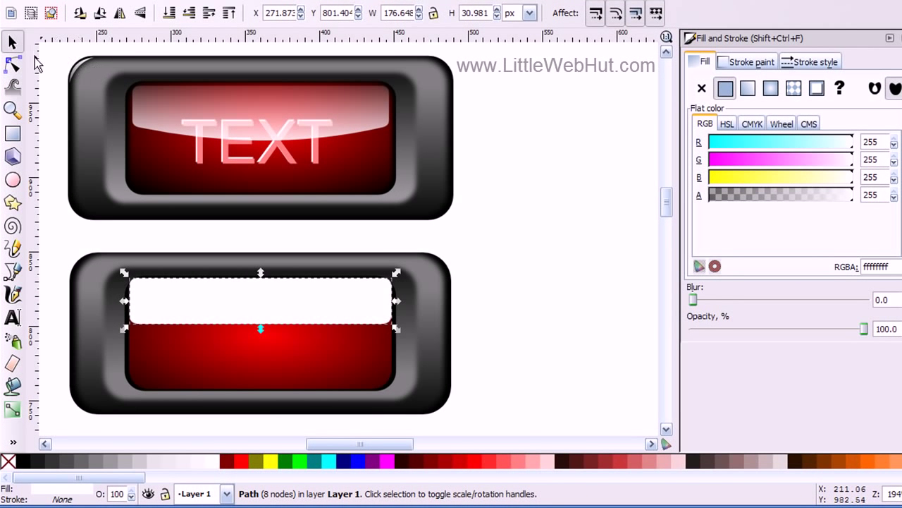
pyautogui.click(14, 65)
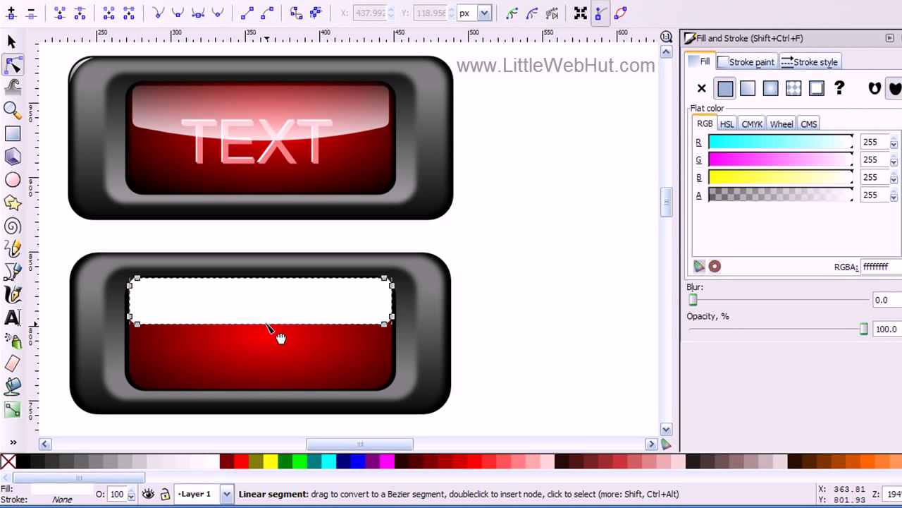
pyautogui.moveTo(268, 326); pyautogui.dragTo(265, 342)
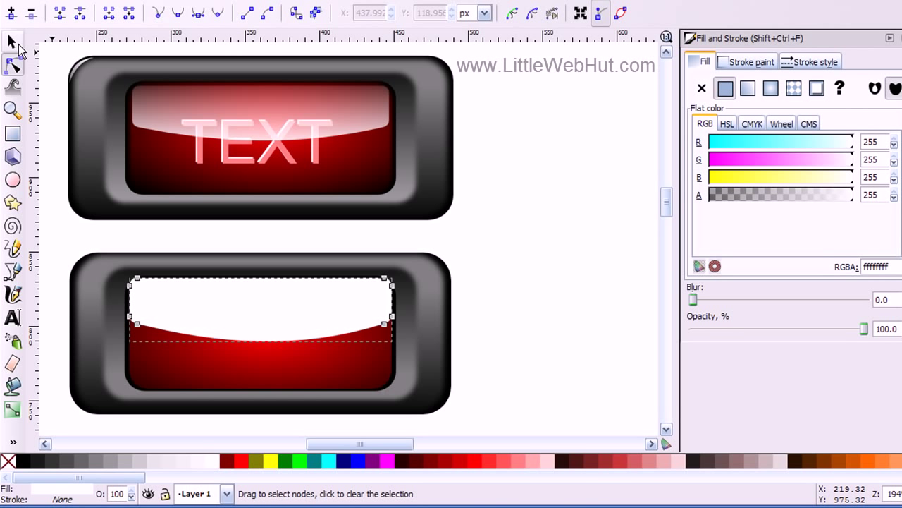
# Lower the white shape's upper edge to a height of about 40 px and narrow it about its center to about 173.6 px
pyautogui.click(14, 42)
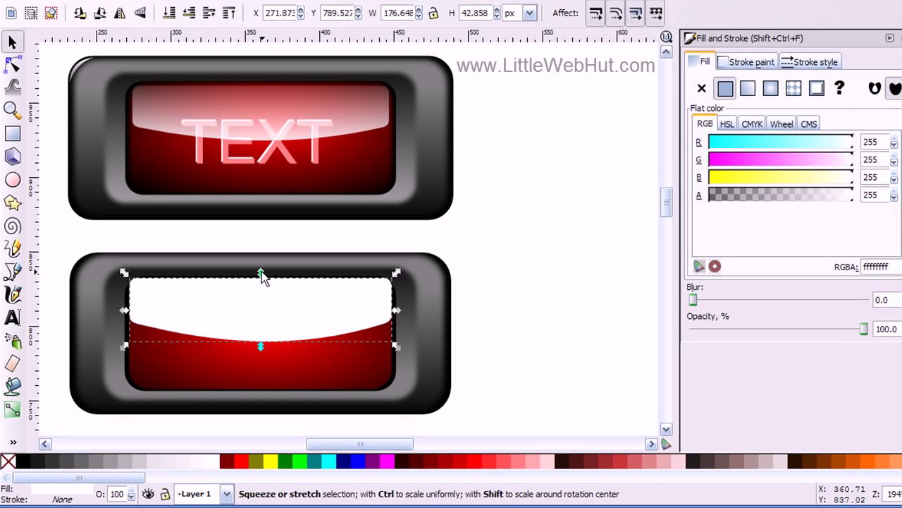
pyautogui.moveTo(262, 272); pyautogui.dragTo(262, 276)
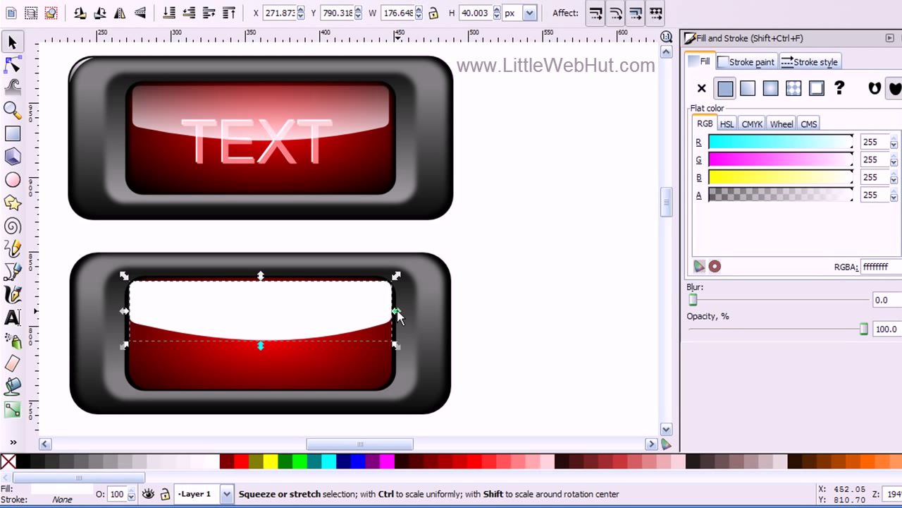
pyautogui.press('shift')
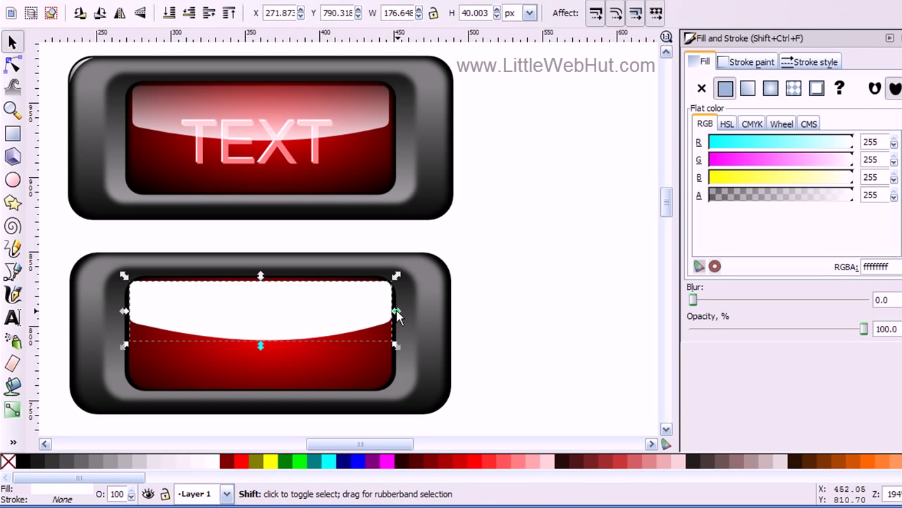
pyautogui.moveTo(397, 311); pyautogui.dragTo(394, 310)
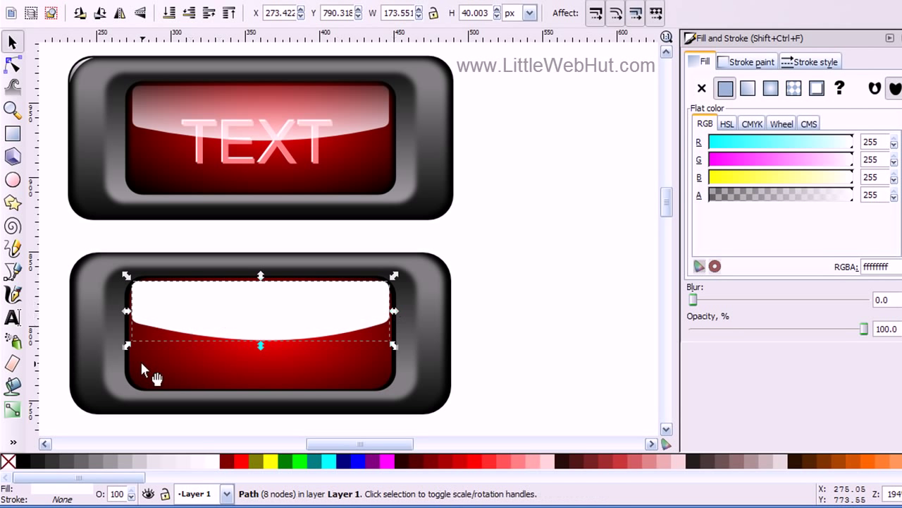
# Give the white shape a vertical linear gradient from white well below its curved edge to transparent just above its upper edge
pyautogui.click(12, 409)
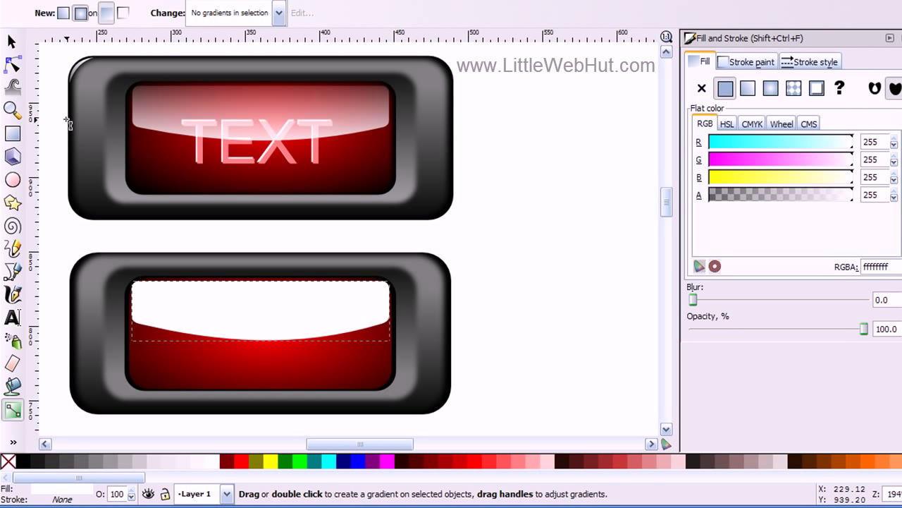
pyautogui.click(64, 13)
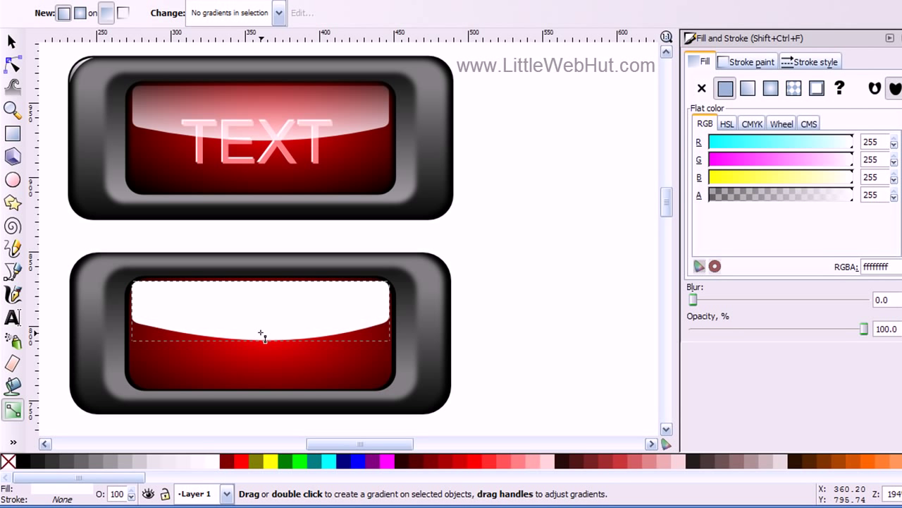
pyautogui.moveTo(261, 332); pyautogui.dragTo(261, 268)
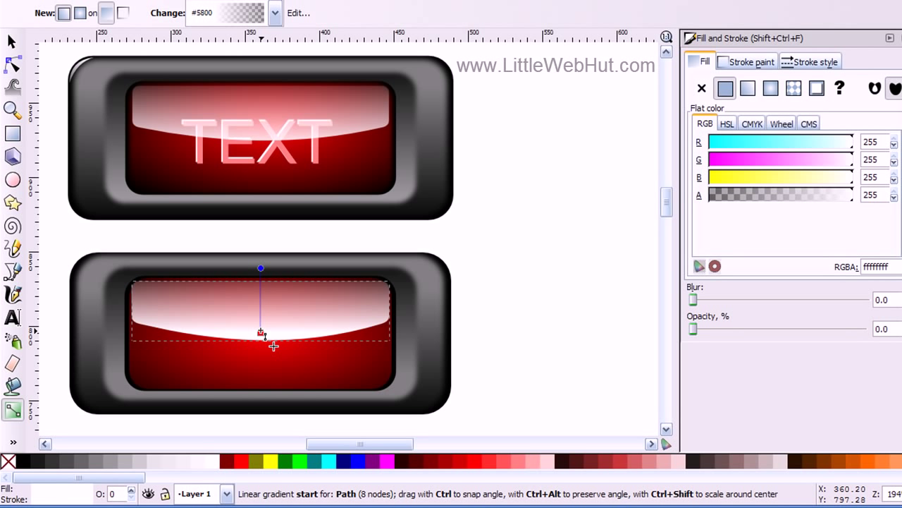
pyautogui.moveTo(261, 332); pyautogui.dragTo(261, 364)
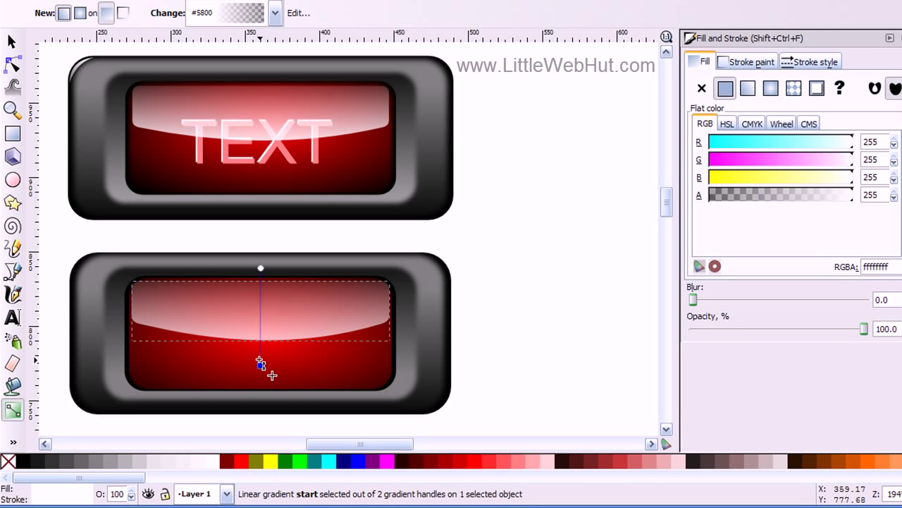
# Add the text "TEXT" in Sans 40 on the lower red button, fill it white, and select it as an object
pyautogui.click(14, 321)
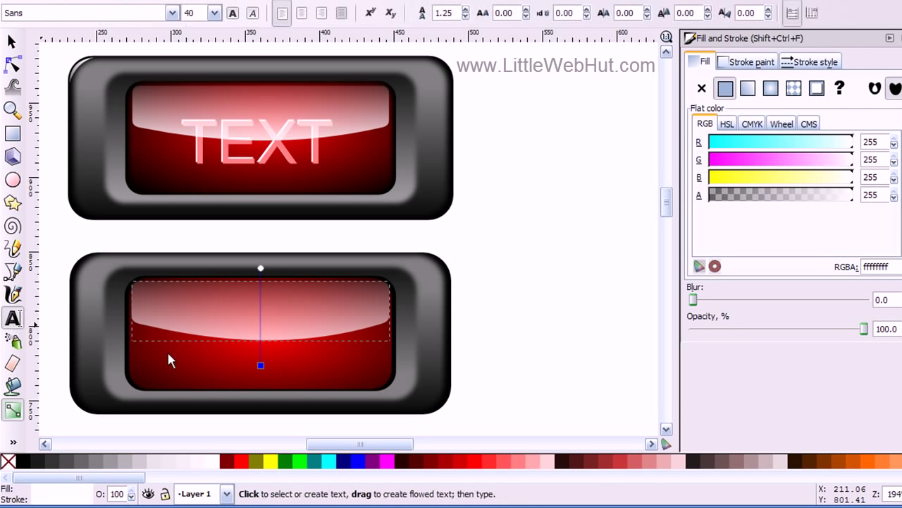
pyautogui.click(158, 368)
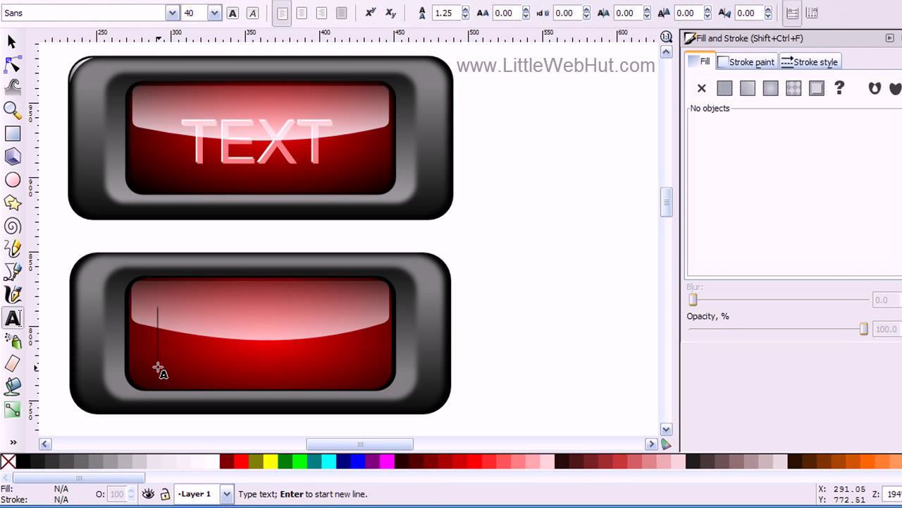
pyautogui.write('TEXT')
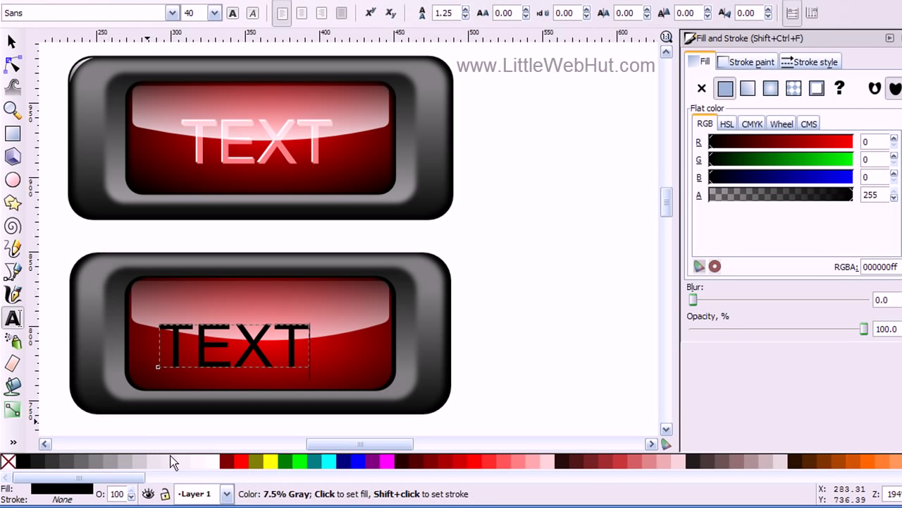
pyautogui.click(216, 464)
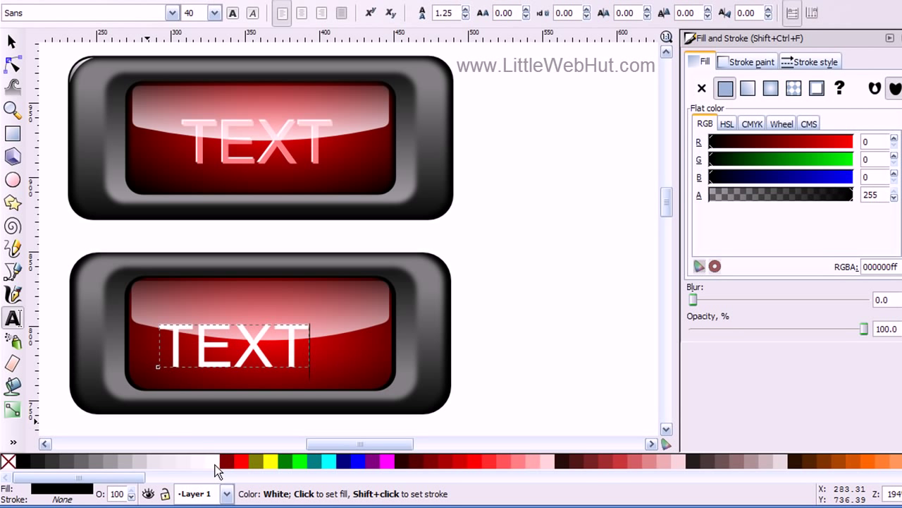
pyautogui.click(16, 45)
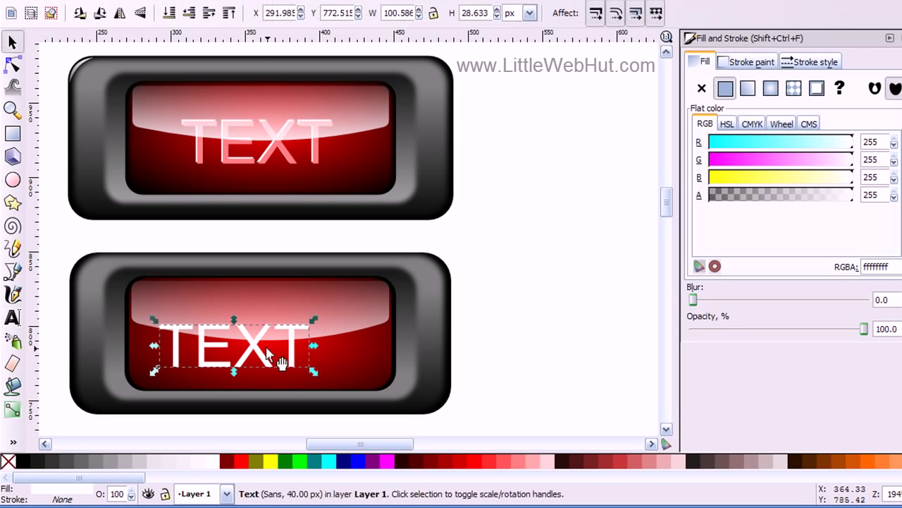
# Center the white text on the lower red button, duplicate it in place, and fill the copy with pink ff8080
pyautogui.moveTo(227, 349); pyautogui.dragTo(266, 337)
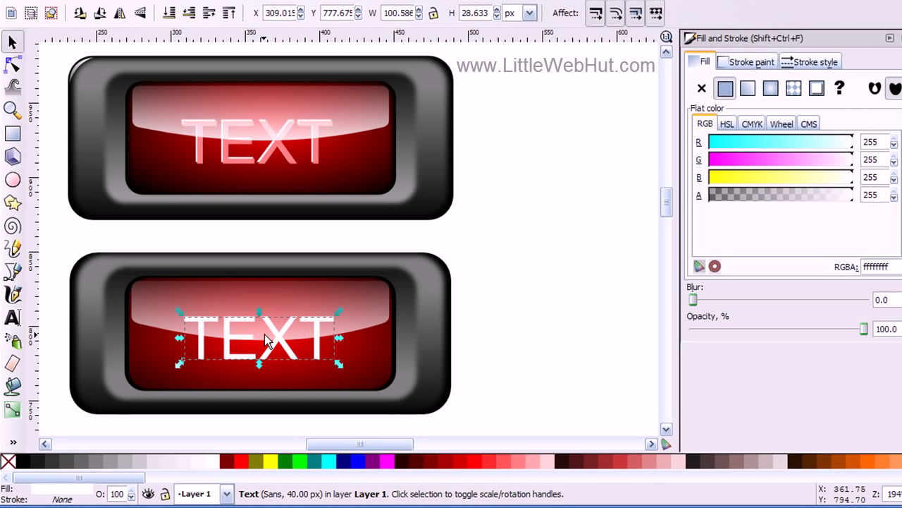
pyautogui.press('ctrl')
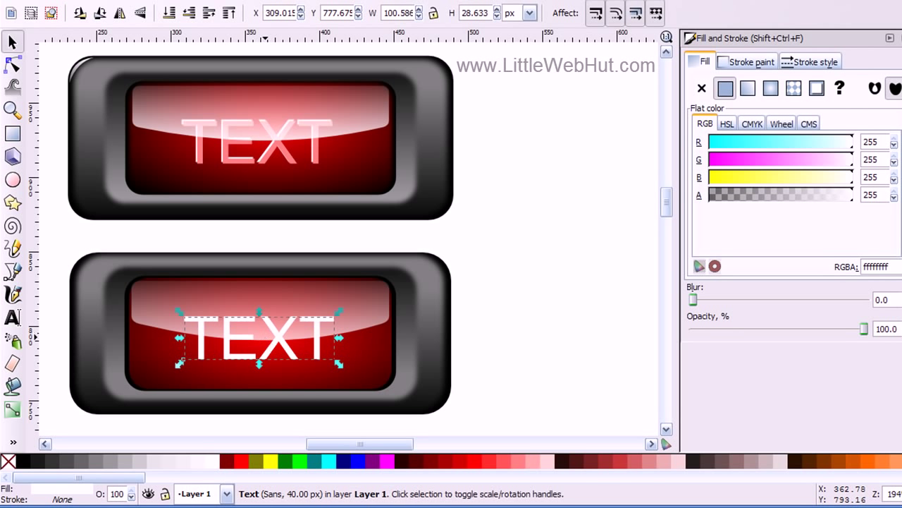
pyautogui.click(519, 462)
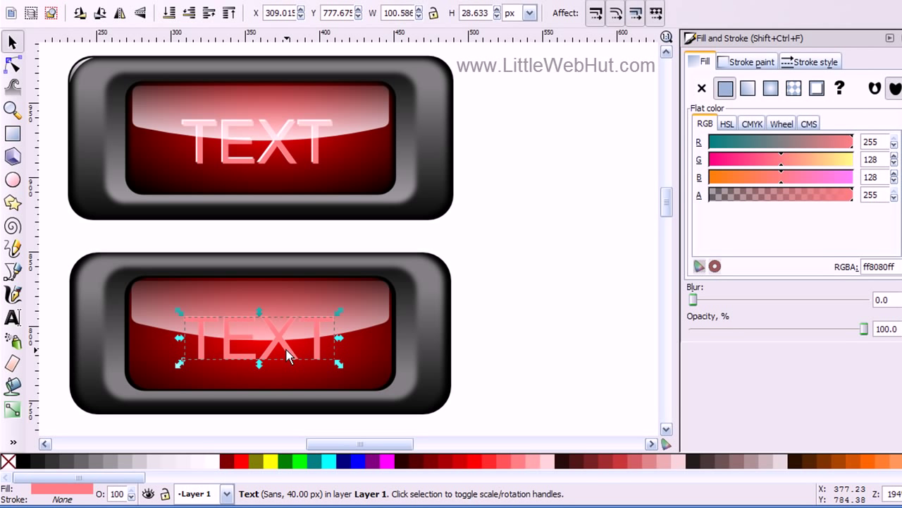
# Nudge the pink text copy about 1 px right and 1 px down from the white text, and deselect it
pyautogui.press('alt')
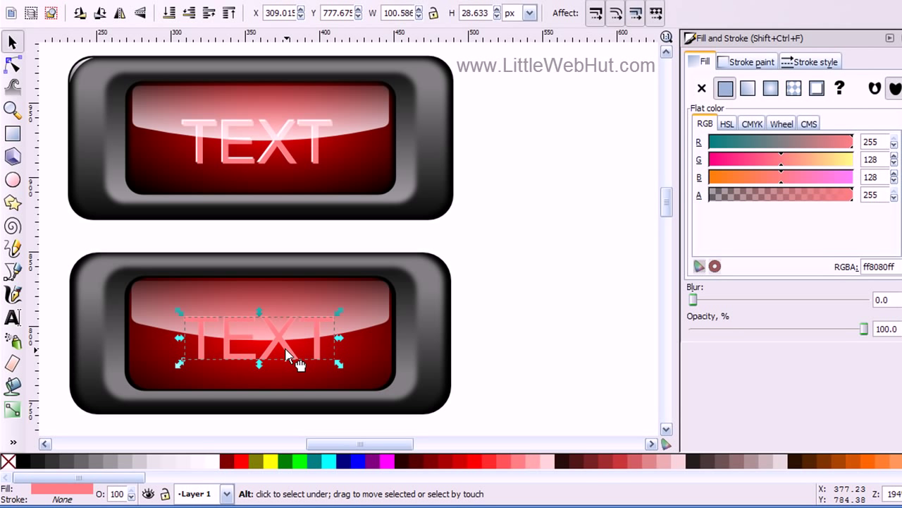
pyautogui.moveTo(286, 349); pyautogui.dragTo(287, 349)
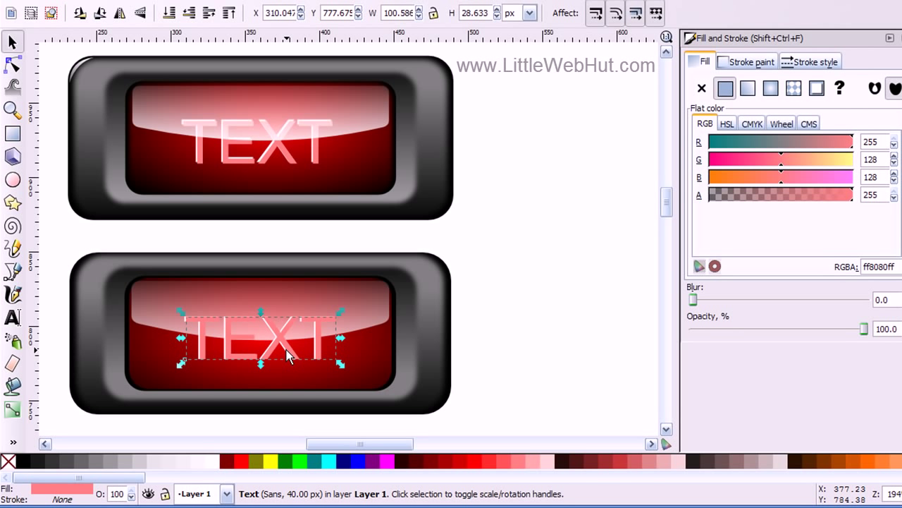
pyautogui.hotkey('alt', 'Down')
pyautogui.hotkey('alt', 'Down')
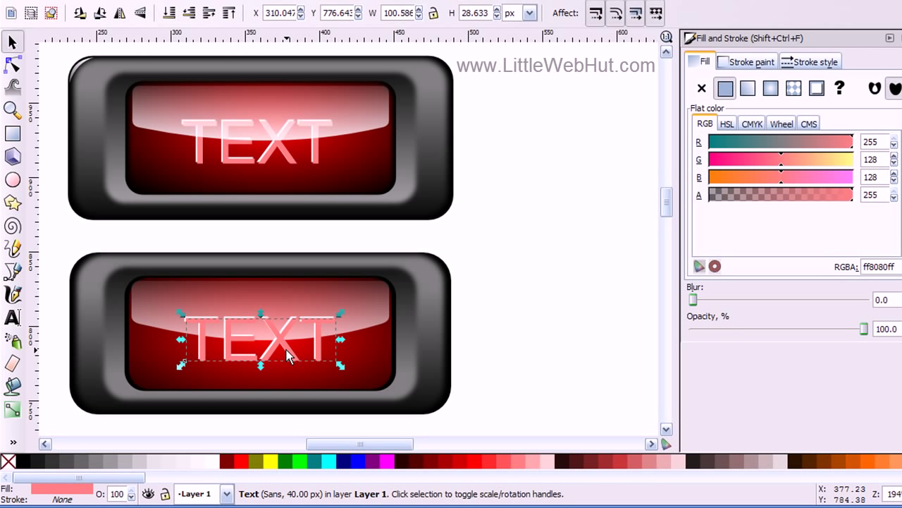
pyautogui.press('Escape')
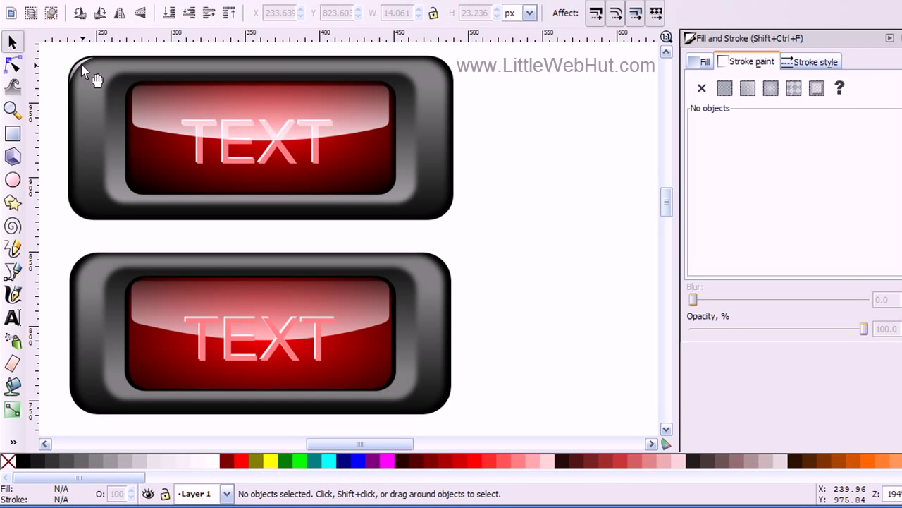
# Draw a closed two-point path across the lower frame's upper-left corner and bend one segment outward along the rounded corner
pyautogui.click(13, 272)
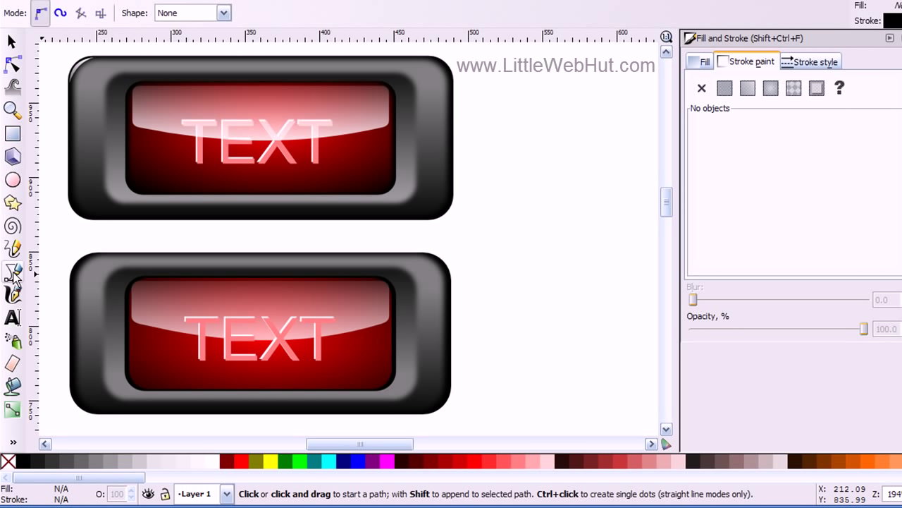
pyautogui.click(95, 254)
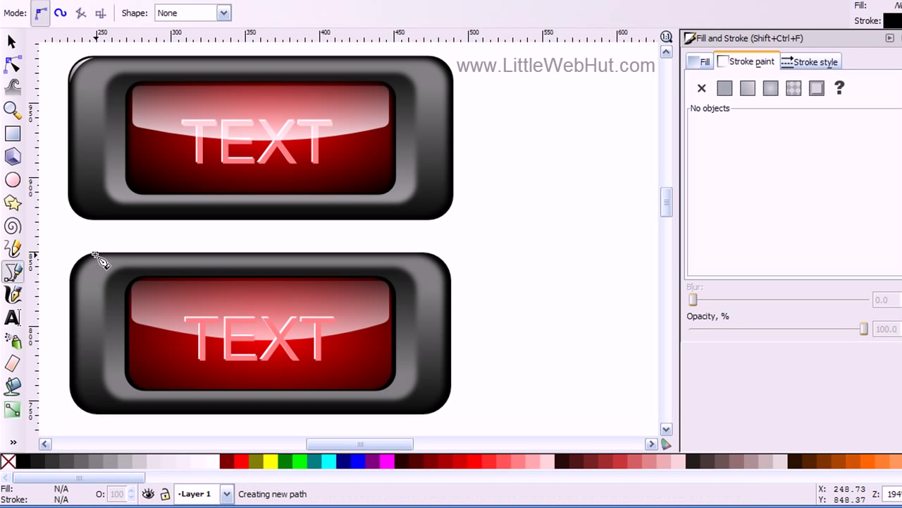
pyautogui.click(73, 292)
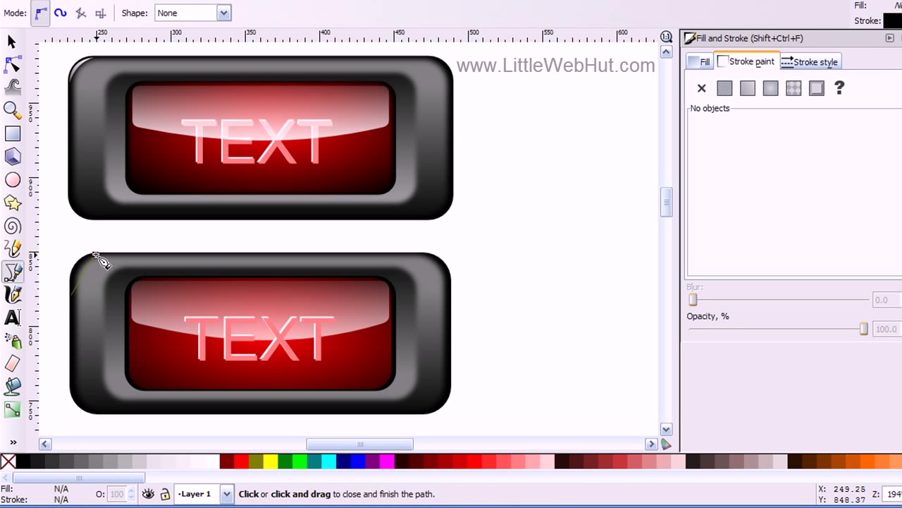
pyautogui.click(96, 254)
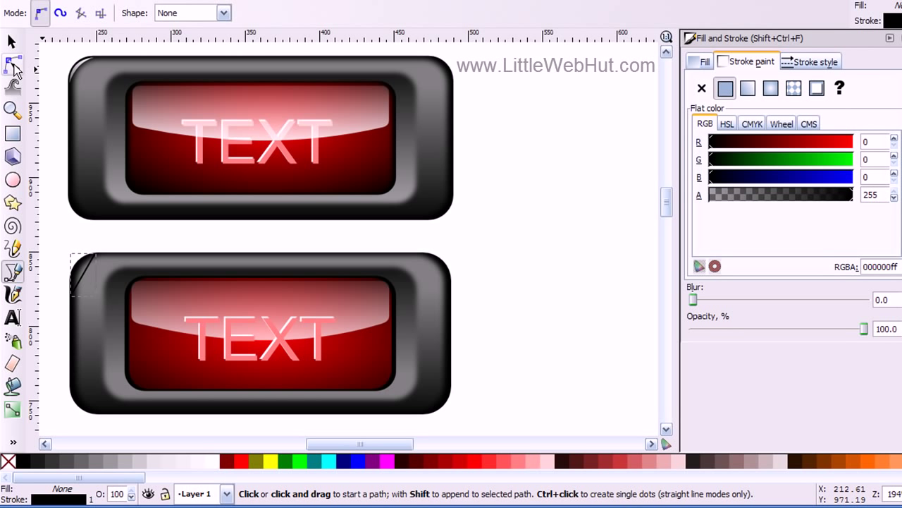
pyautogui.click(14, 66)
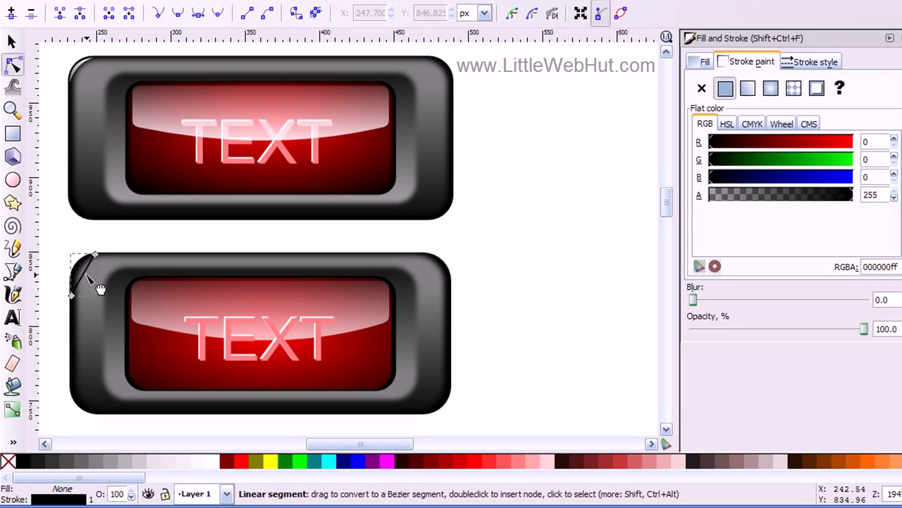
pyautogui.moveTo(100, 289); pyautogui.dragTo(92, 284)
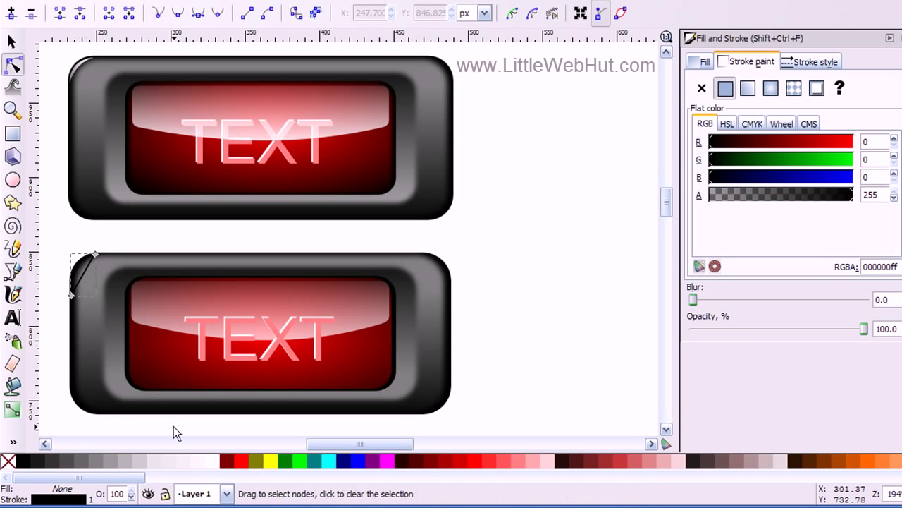
# Fill the corner path white, remove its stroke, and bend its straight inner edge outward to form a thin crescent
pyautogui.click(215, 467)
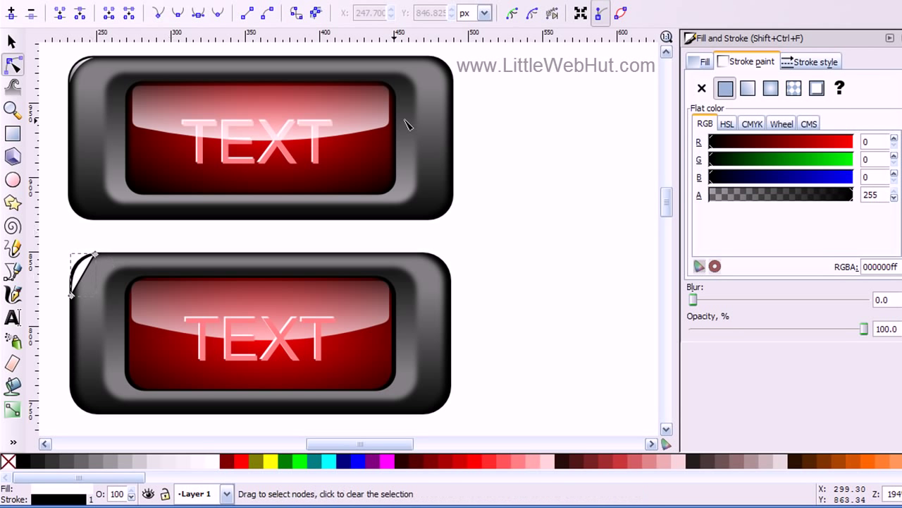
pyautogui.click(755, 60)
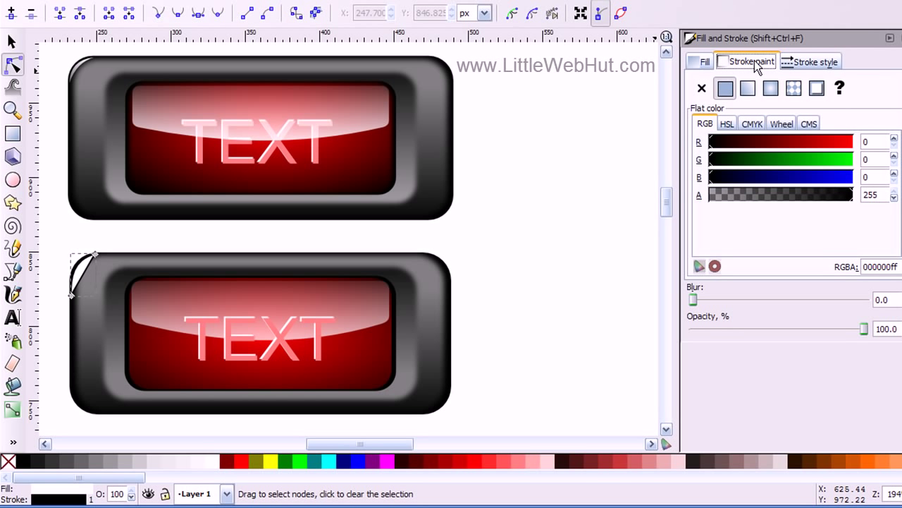
pyautogui.click(702, 89)
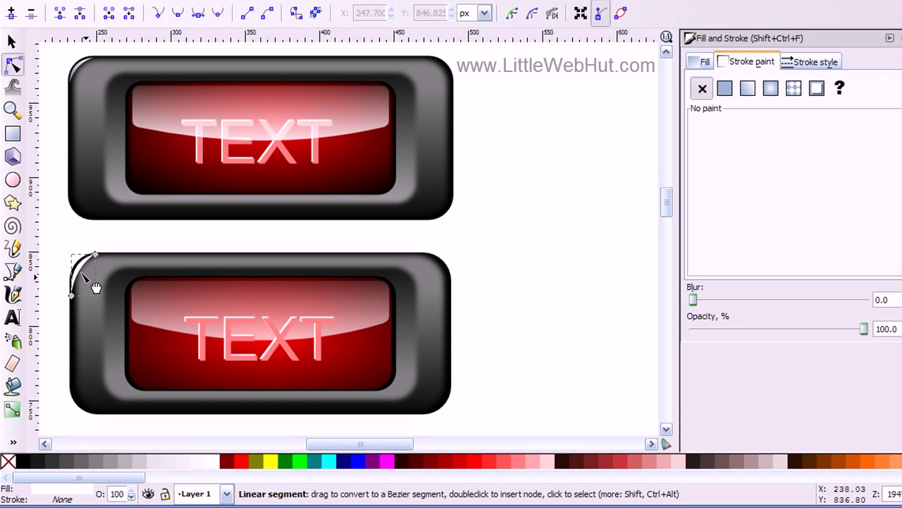
pyautogui.moveTo(82, 273); pyautogui.dragTo(83, 274)
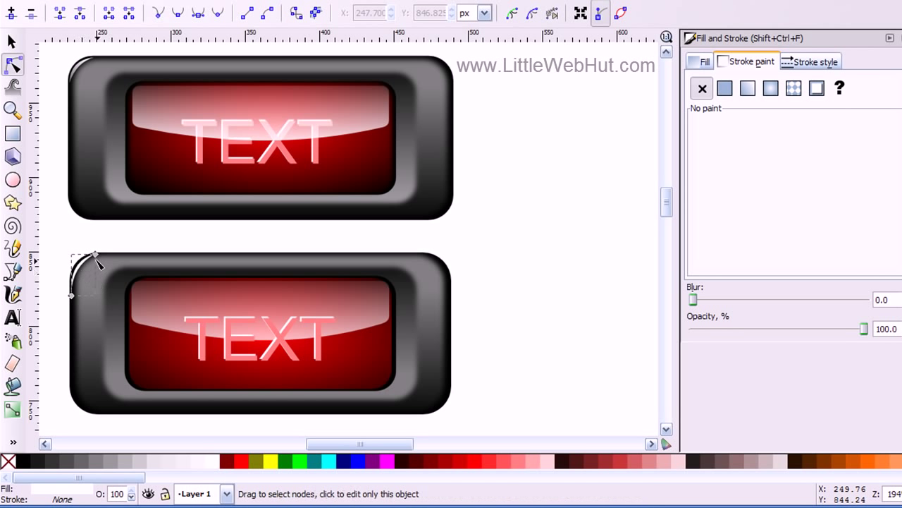
# Give the crescent a diagonal linear gradient from white near its upper part to transparent beyond its lower-left end, and deselect it
pyautogui.click(12, 409)
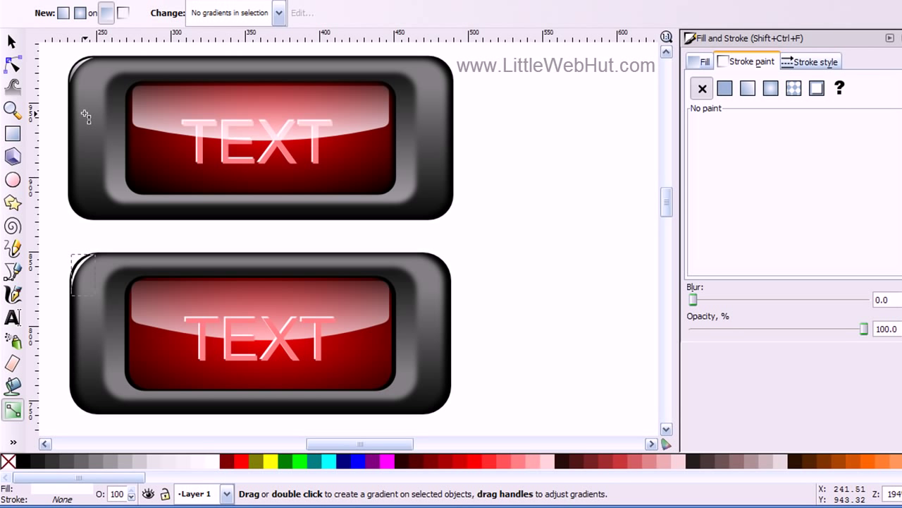
pyautogui.click(63, 13)
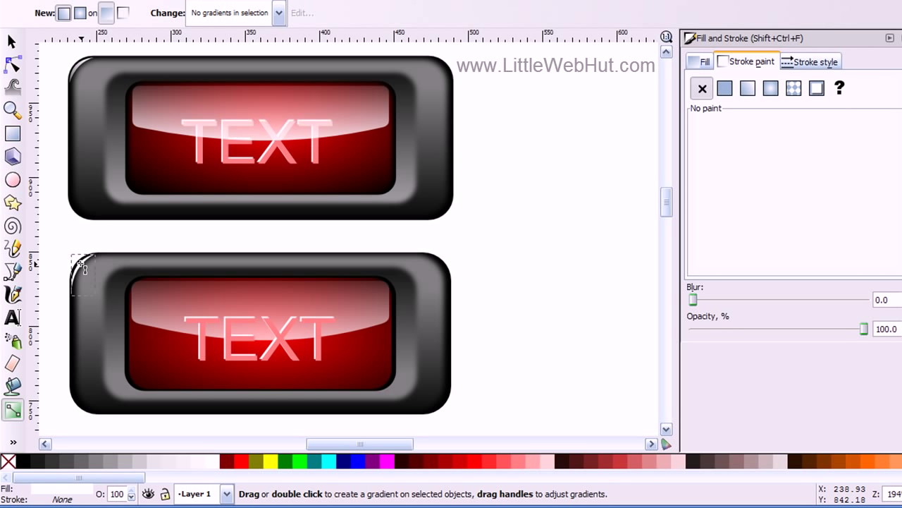
pyautogui.moveTo(81, 265); pyautogui.dragTo(64, 298)
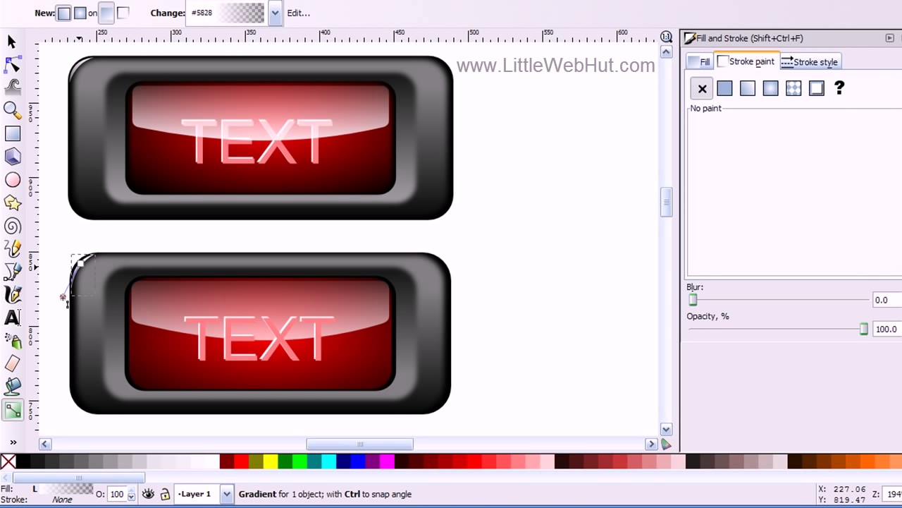
pyautogui.press('F1')
pyautogui.click(60, 250)
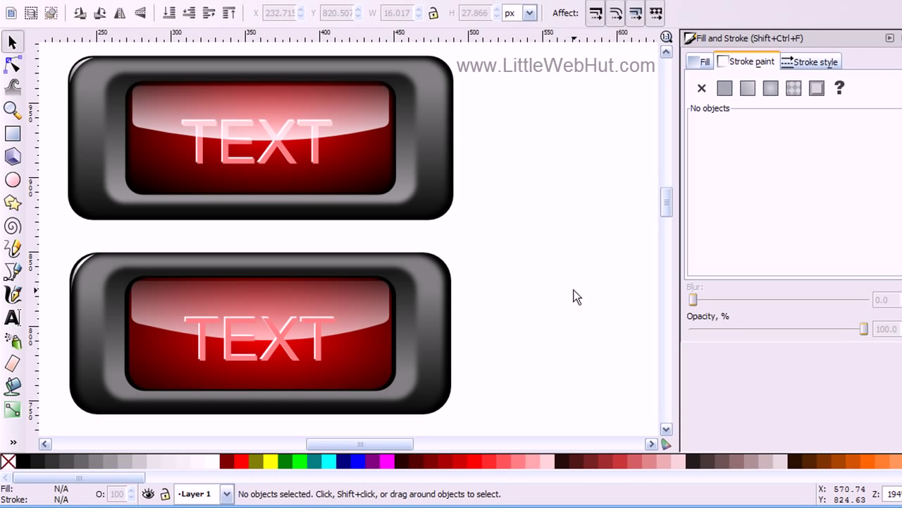
# Raise the lower button's curved white highlight to the top of the stack, above the lettering, and deselect it
pyautogui.click(365, 311)
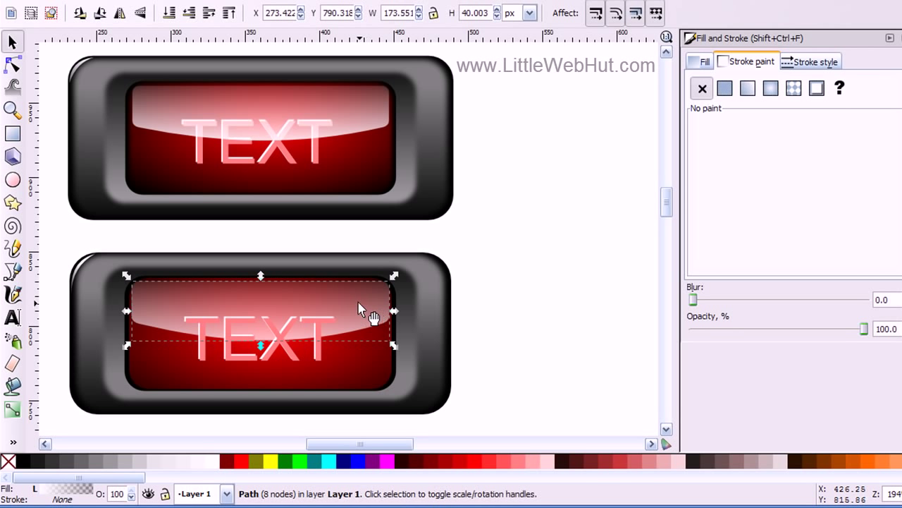
pyautogui.click(229, 14)
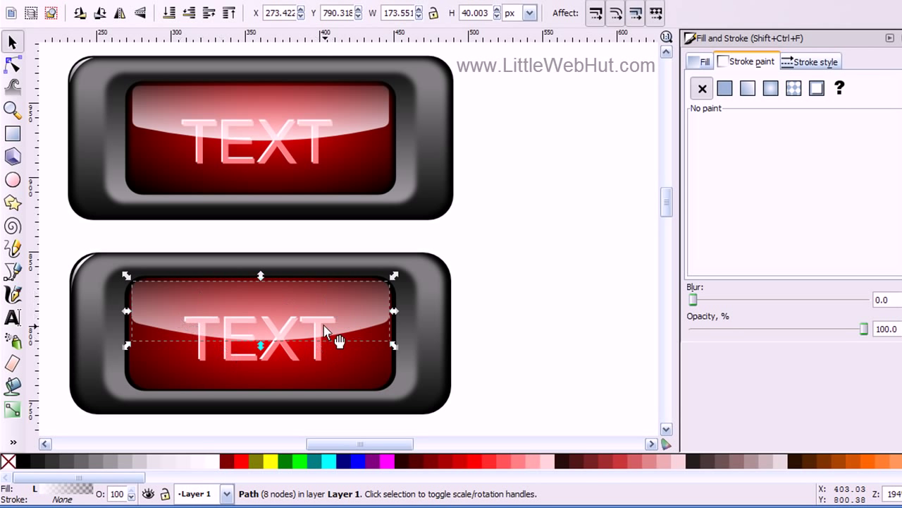
pyautogui.click(504, 289)
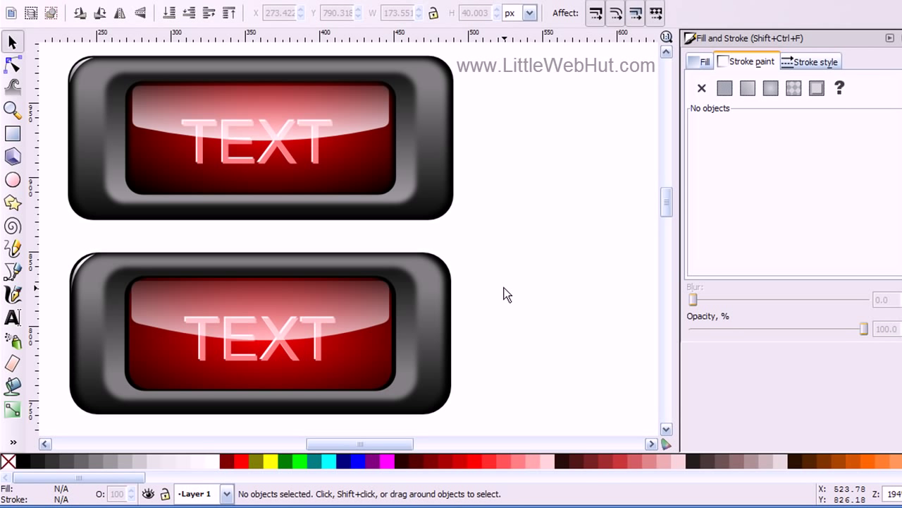